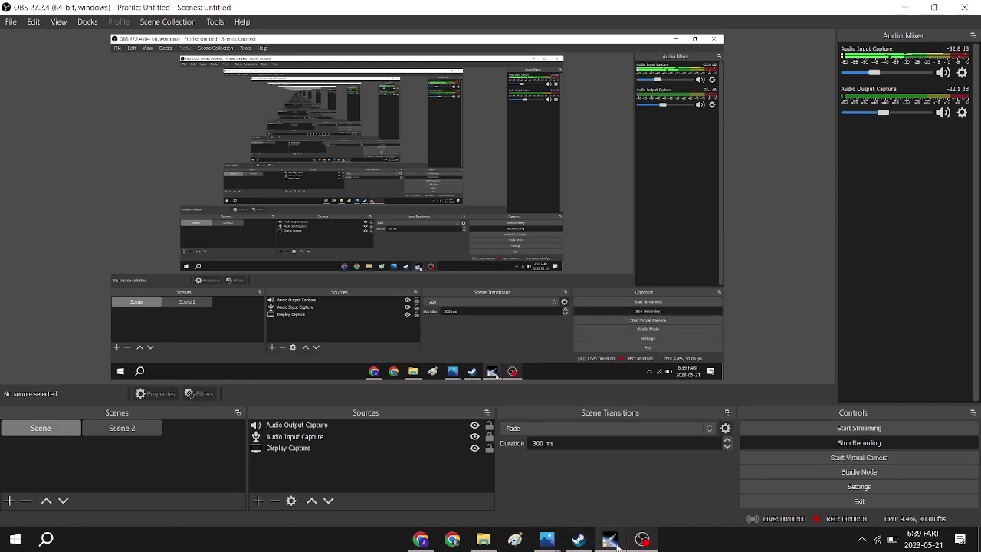
# Delete the three base engines, leaving 19 parts at 148.3t with zero thrust.
pyautogui.click(615, 542)
pyautogui.scroll(2, 428, 347)
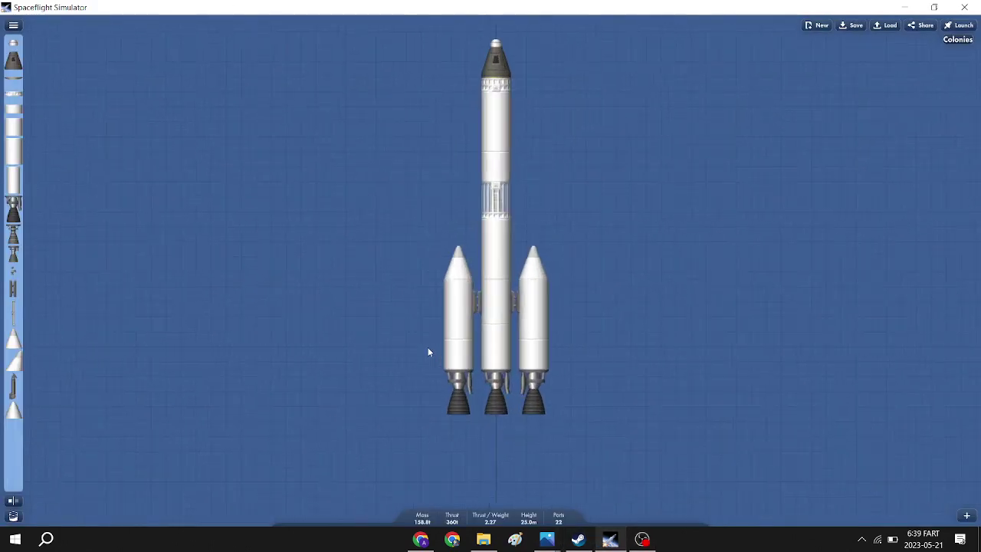
pyautogui.scroll(2, 428, 349)
pyautogui.scroll(-3, 339, 271)
pyautogui.scroll(3, 331, 292)
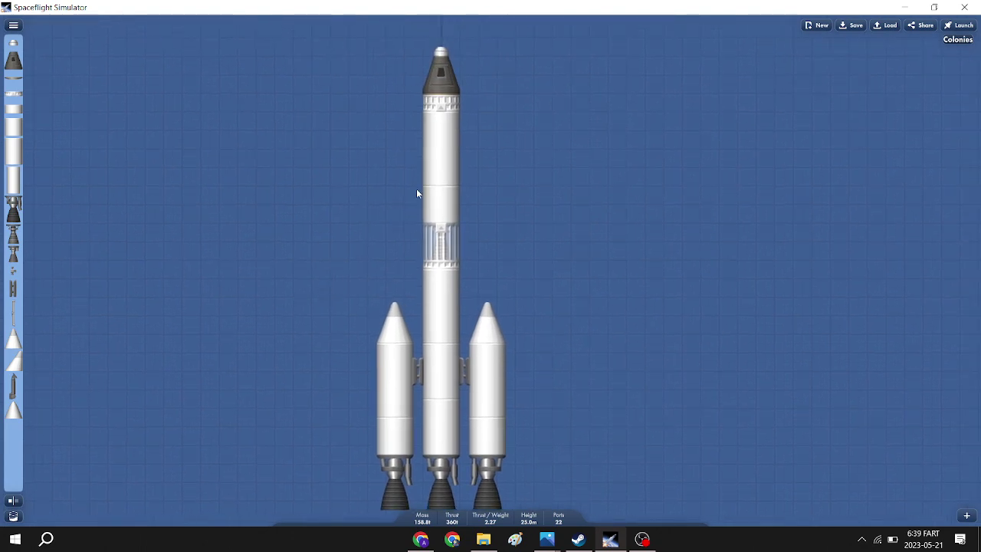
pyautogui.scroll(1, 377, 239)
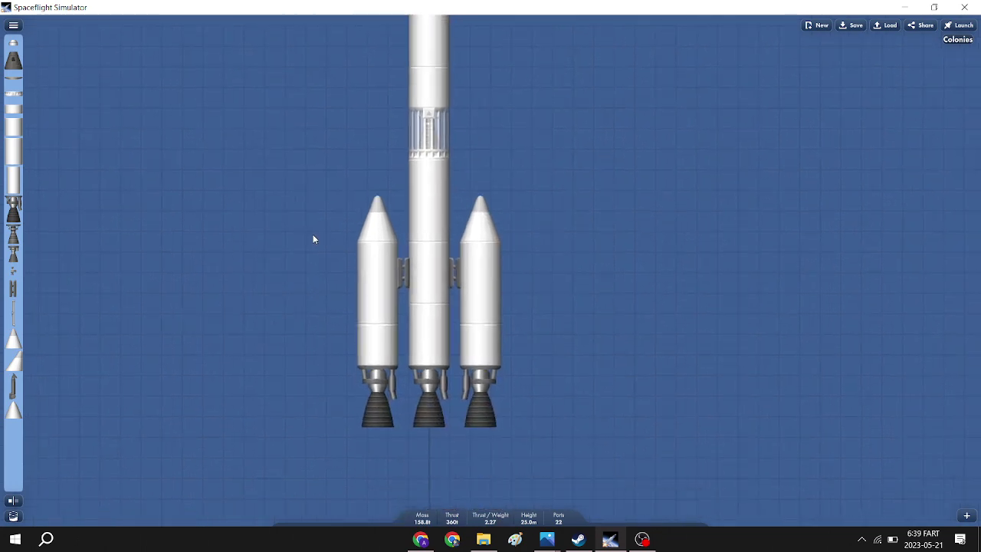
pyautogui.moveTo(530, 452)
pyautogui.mouseDown()
pyautogui.moveTo(296, 319)
pyautogui.moveTo(295, 338)
pyautogui.mouseUp()
pyautogui.moveTo(426, 402)
pyautogui.mouseDown()
pyautogui.moveTo(253, 411)
pyautogui.moveTo(46, 314)
pyautogui.mouseUp()
pyautogui.click(9, 25)
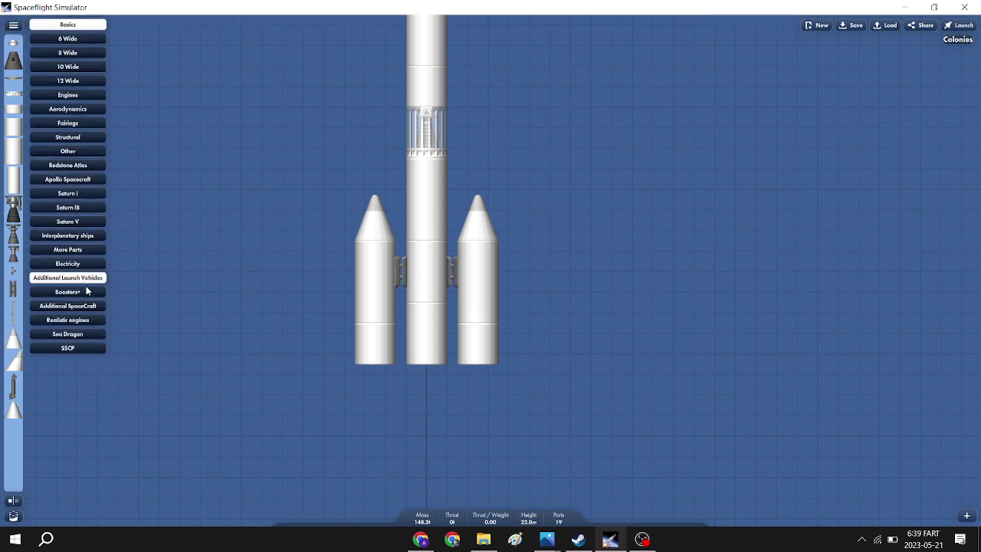
# Delete the left and right side boosters and their two small attachment parts.
pyautogui.click(82, 326)
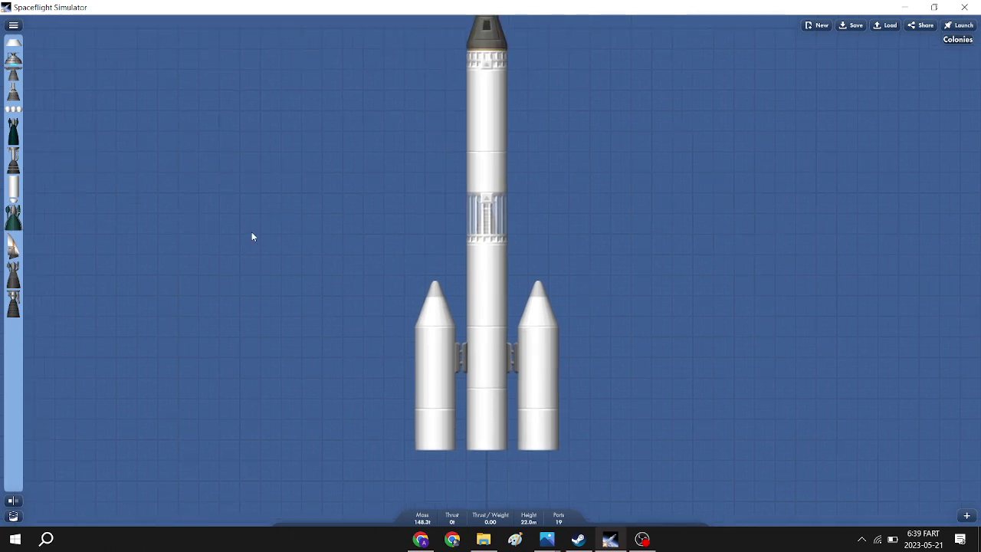
pyautogui.moveTo(251, 232); pyautogui.dragTo(206, 235)
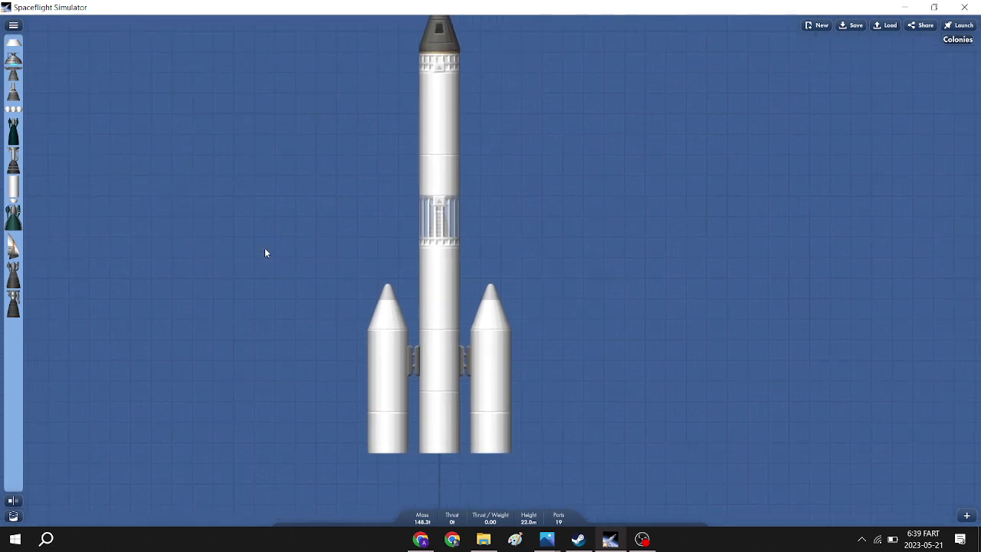
pyautogui.moveTo(266, 253); pyautogui.dragTo(411, 490)
pyautogui.moveTo(381, 361); pyautogui.dragTo(15, 330)
pyautogui.moveTo(580, 504); pyautogui.dragTo(466, 254)
pyautogui.moveTo(490, 368); pyautogui.dragTo(16, 360)
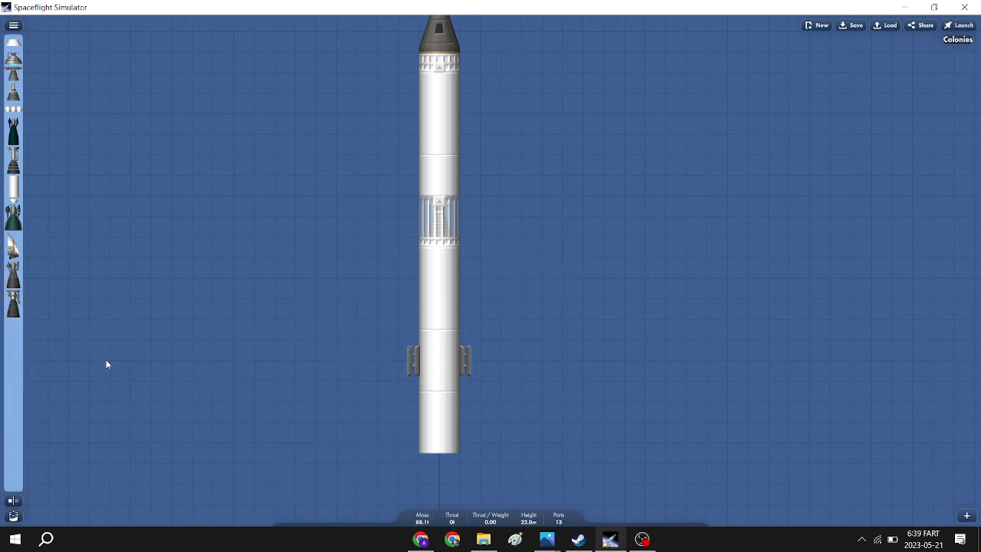
pyautogui.moveTo(412, 357); pyautogui.dragTo(15, 337)
pyautogui.moveTo(467, 364); pyautogui.dragTo(3, 285)
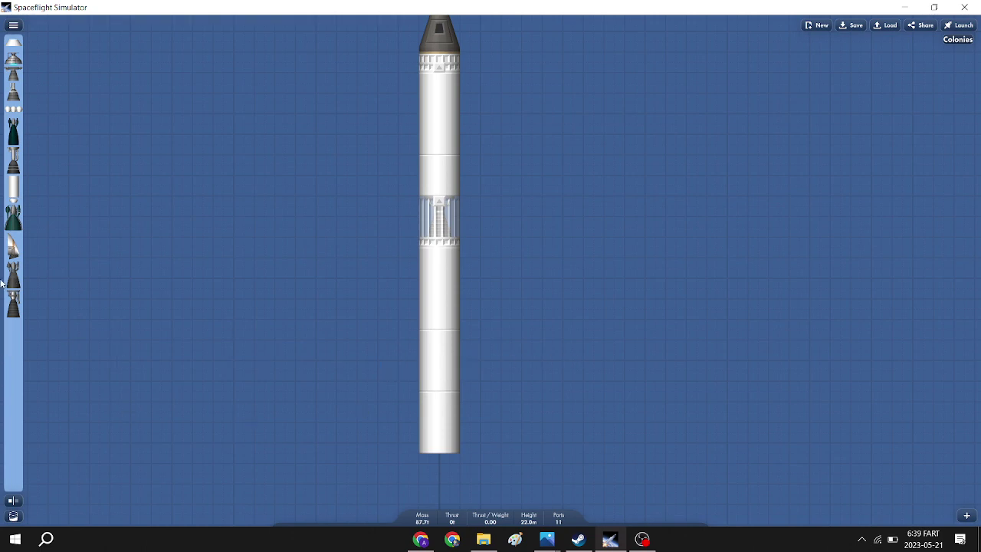
# Attach a widening Adapter to the core's bottom and review its details card.
pyautogui.moveTo(33, 49)
pyautogui.mouseDown()
pyautogui.moveTo(137, 95)
pyautogui.moveTo(399, 460)
pyautogui.moveTo(390, 439)
pyautogui.mouseUp()
pyautogui.click(13, 42)
pyautogui.moveTo(337, 261); pyautogui.dragTo(263, 96)
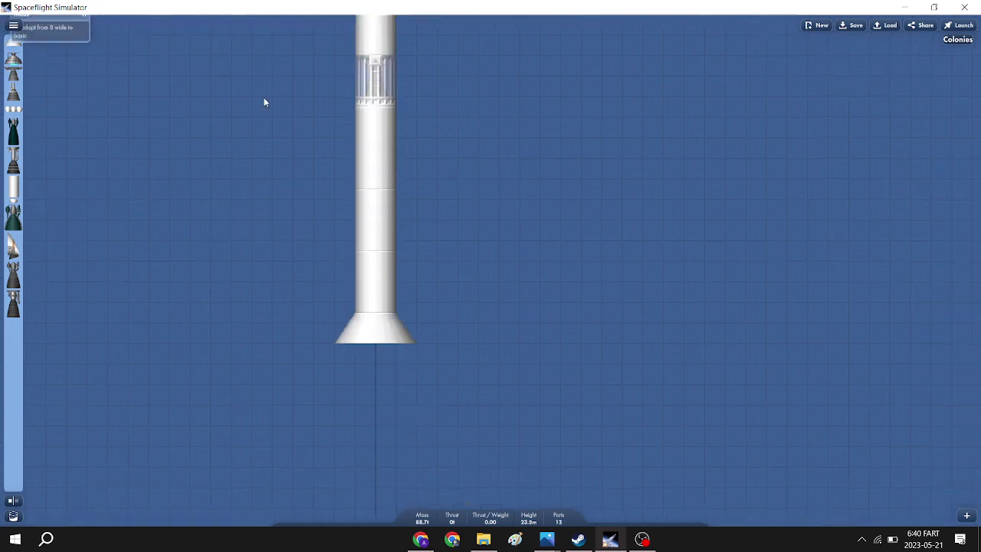
pyautogui.scroll(2, 302, 207)
pyautogui.moveTo(223, 247); pyautogui.dragTo(309, 296)
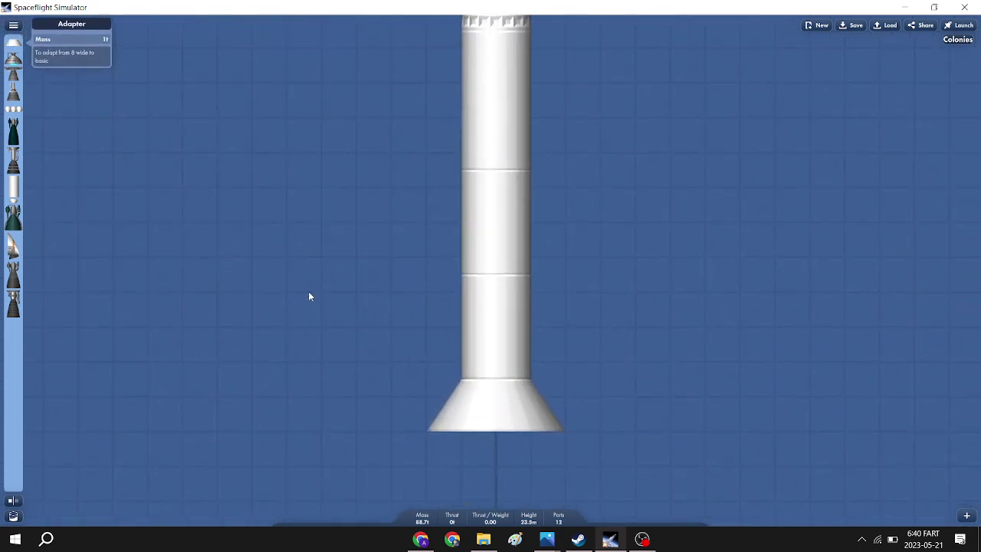
pyautogui.click(52, 87)
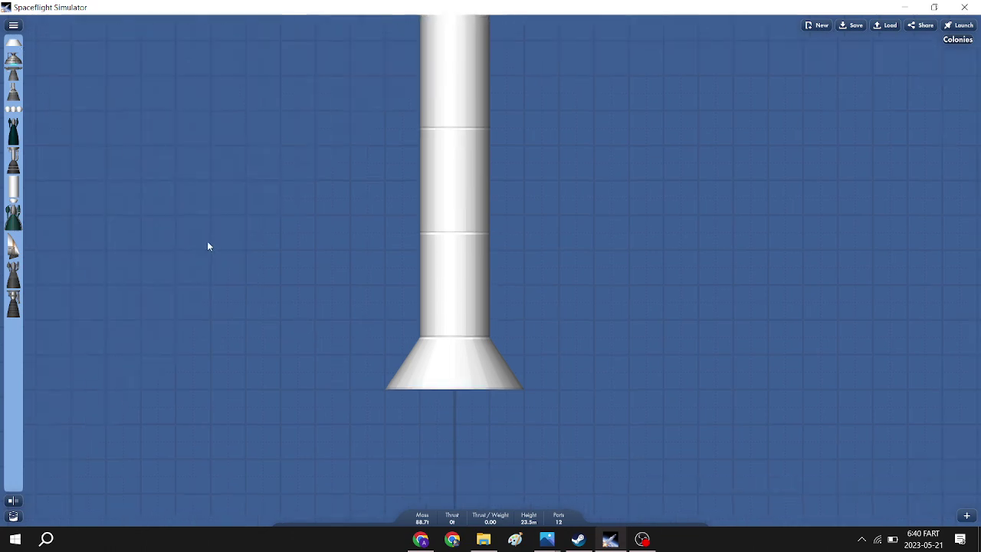
# Try a short fuel tank below the adapter, then swap it for a wider, taller tank.
pyautogui.click(13, 24)
pyautogui.click(34, 92)
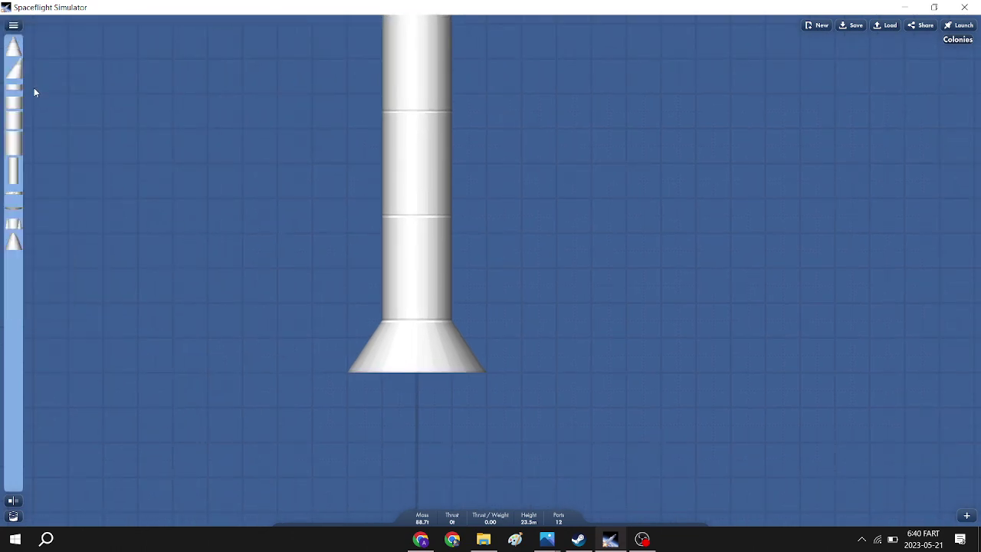
pyautogui.moveTo(34, 92)
pyautogui.mouseDown()
pyautogui.moveTo(329, 285)
pyautogui.moveTo(396, 399)
pyautogui.mouseUp()
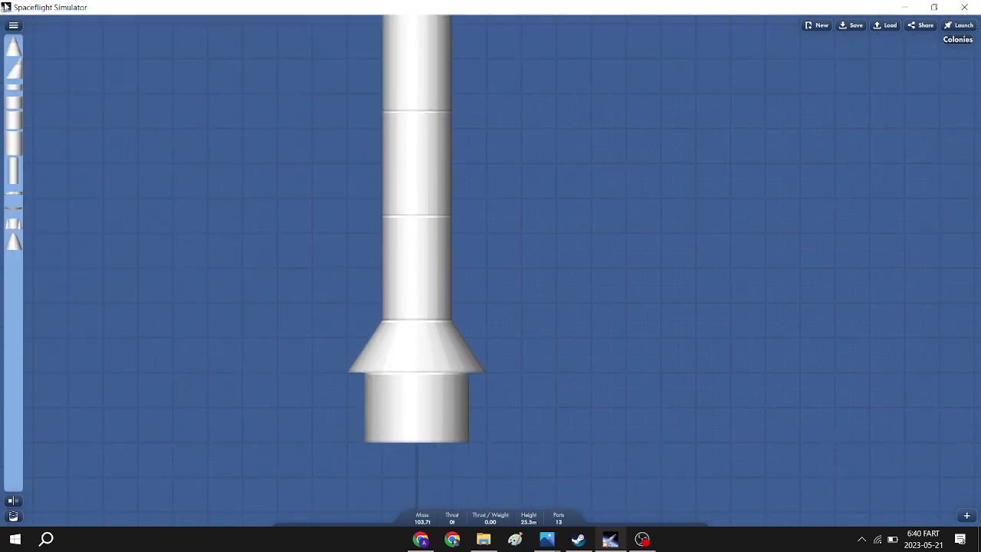
pyautogui.click(13, 25)
pyautogui.click(54, 53)
pyautogui.moveTo(413, 437)
pyautogui.mouseDown()
pyautogui.moveTo(46, 363)
pyautogui.moveTo(15, 345)
pyautogui.mouseUp()
pyautogui.moveTo(15, 117)
pyautogui.mouseDown()
pyautogui.moveTo(416, 390)
pyautogui.moveTo(380, 409)
pyautogui.mouseUp()
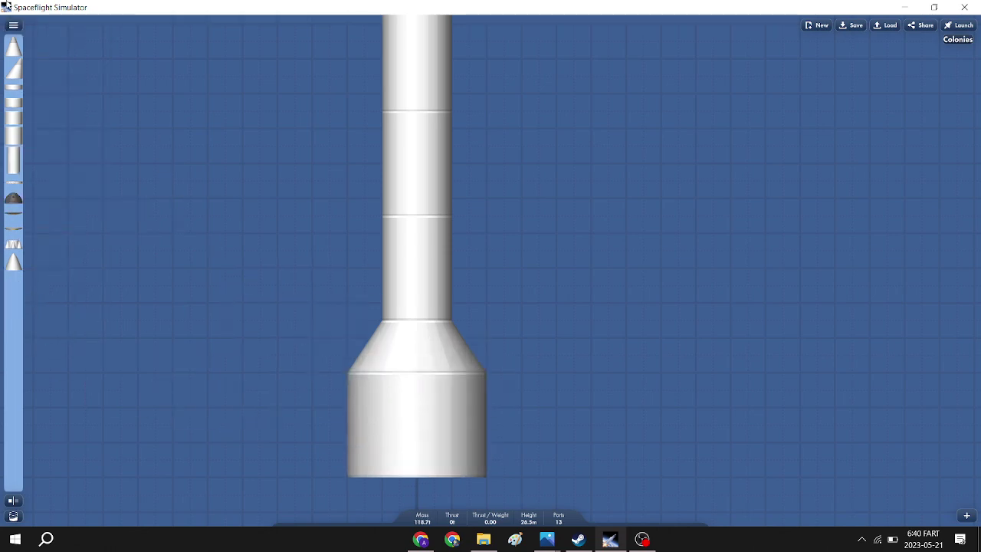
# Attach an extra fuel tank beside the lower stage from another part set.
pyautogui.click(13, 24)
pyautogui.click(63, 46)
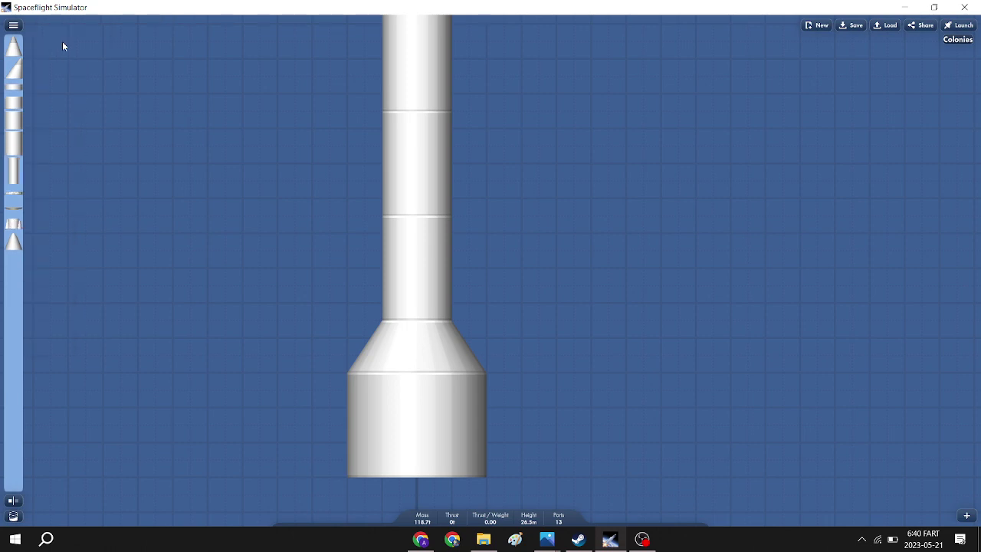
pyautogui.click(13, 25)
pyautogui.click(23, 142)
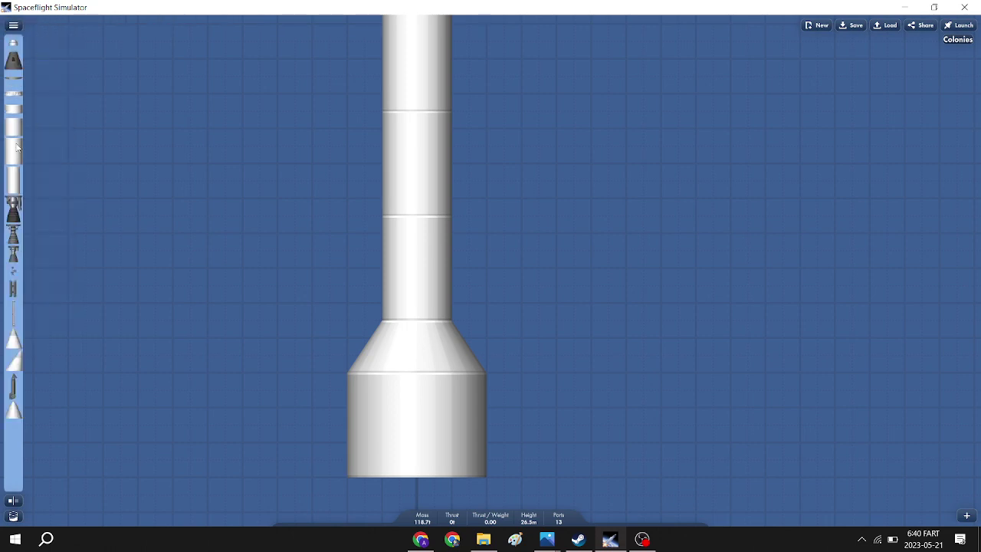
pyautogui.moveTo(14, 149)
pyautogui.mouseDown()
pyautogui.moveTo(510, 311)
pyautogui.moveTo(514, 340)
pyautogui.moveTo(485, 362)
pyautogui.mouseUp()
pyautogui.scroll(2, 356, 329)
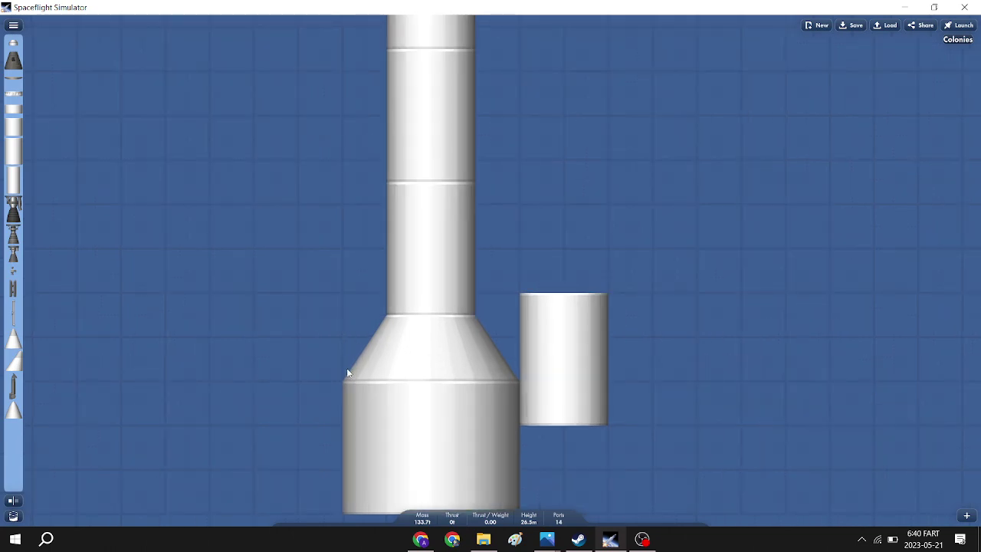
# Delete the side tanks, conical adapter and lower tank, leaving 11 parts at 87.7t.
pyautogui.moveTo(567, 379)
pyautogui.mouseDown()
pyautogui.moveTo(569, 344)
pyautogui.moveTo(16, 155)
pyautogui.moveTo(276, 304)
pyautogui.moveTo(247, 303)
pyautogui.mouseUp()
pyautogui.moveTo(315, 321)
pyautogui.mouseDown()
pyautogui.moveTo(12, 103)
pyautogui.moveTo(281, 318)
pyautogui.moveTo(307, 350)
pyautogui.moveTo(23, 222)
pyautogui.moveTo(27, 214)
pyautogui.mouseUp()
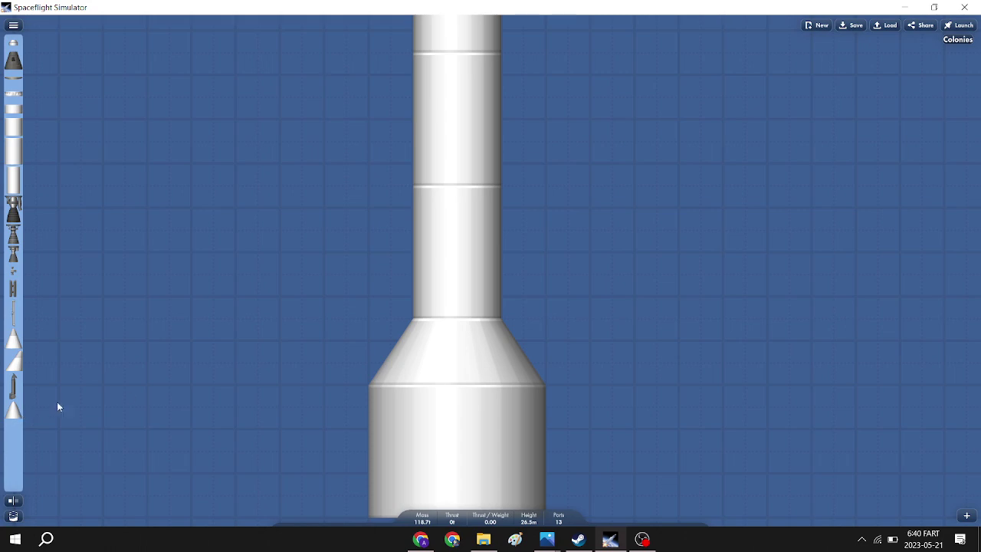
pyautogui.moveTo(475, 374)
pyautogui.mouseDown()
pyautogui.moveTo(10, 394)
pyautogui.moveTo(23, 407)
pyautogui.moveTo(112, 374)
pyautogui.moveTo(23, 380)
pyautogui.moveTo(11, 391)
pyautogui.mouseUp()
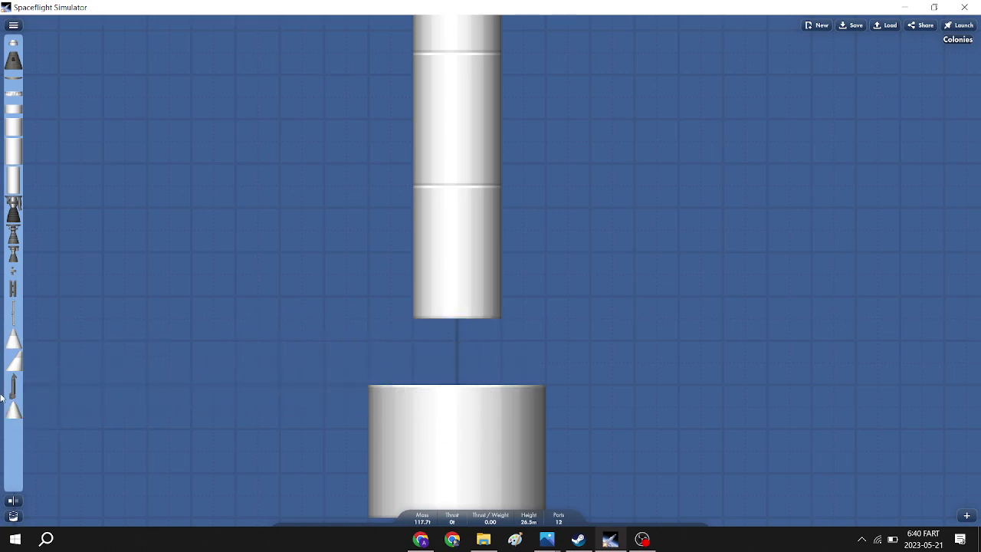
pyautogui.moveTo(478, 388); pyautogui.dragTo(13, 360)
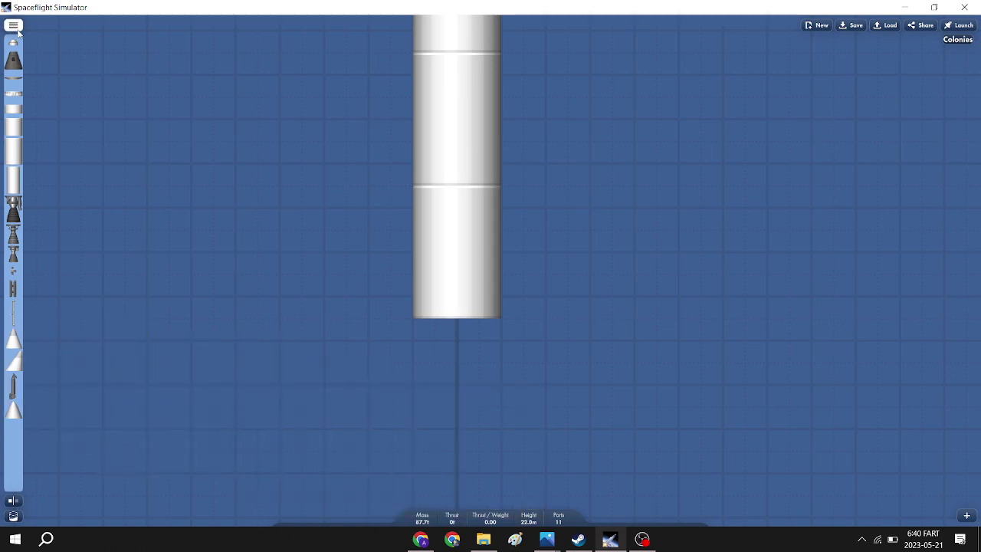
# Mount the Realistic engines' Daedalus Engine under the core tank, giving 187.7t and 5000t thrust.
pyautogui.click(13, 34)
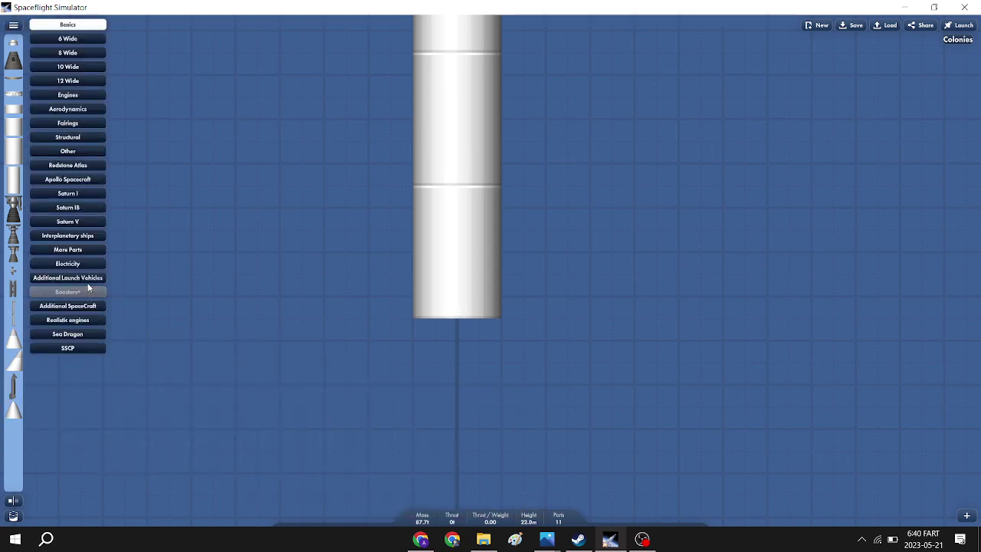
pyautogui.click(90, 320)
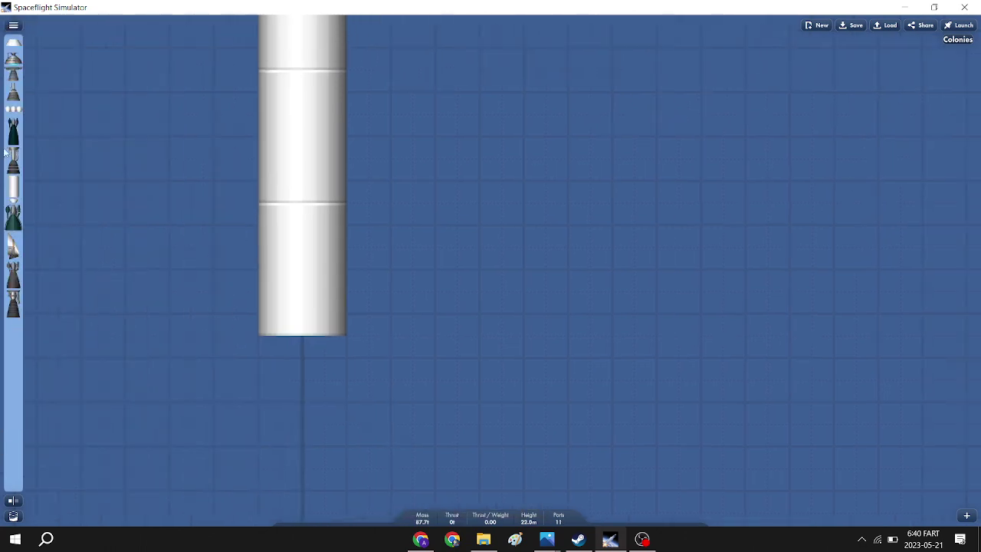
pyautogui.moveTo(13, 63)
pyautogui.mouseDown()
pyautogui.moveTo(268, 234)
pyautogui.moveTo(359, 202)
pyautogui.moveTo(388, 489)
pyautogui.moveTo(309, 412)
pyautogui.moveTo(287, 476)
pyautogui.moveTo(311, 439)
pyautogui.mouseUp()
pyautogui.moveTo(11, 64)
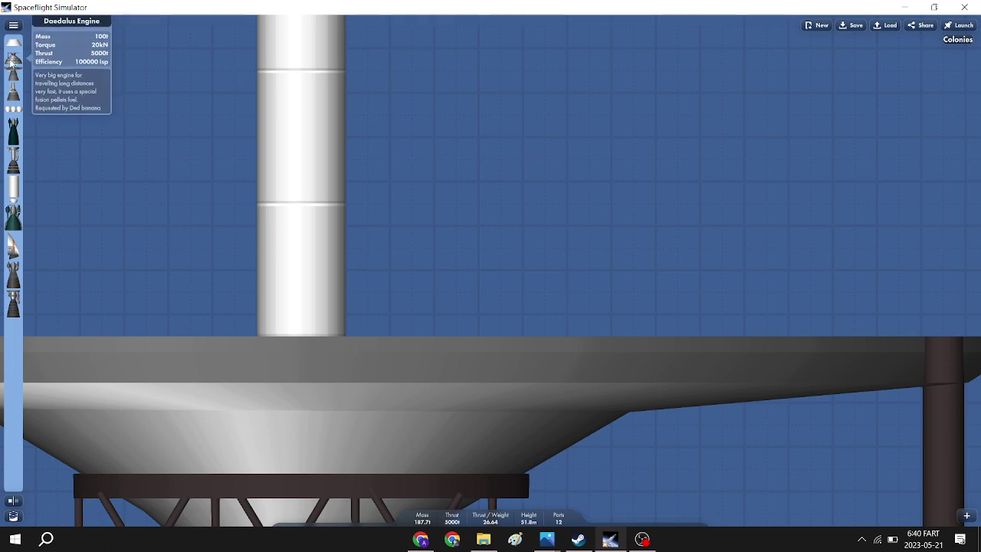
pyautogui.scroll(-5, 124, 203)
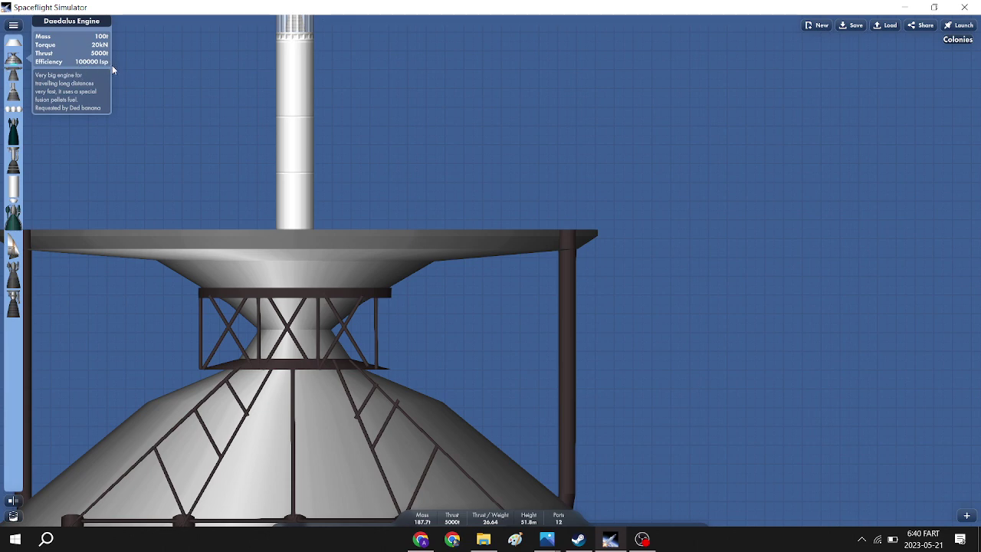
pyautogui.scroll(-5, 140, 76)
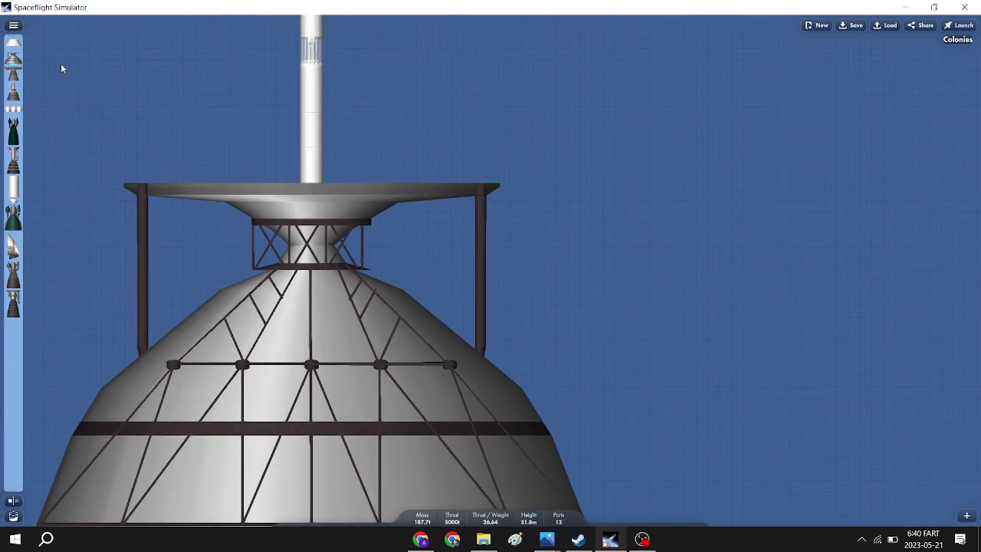
pyautogui.click(14, 26)
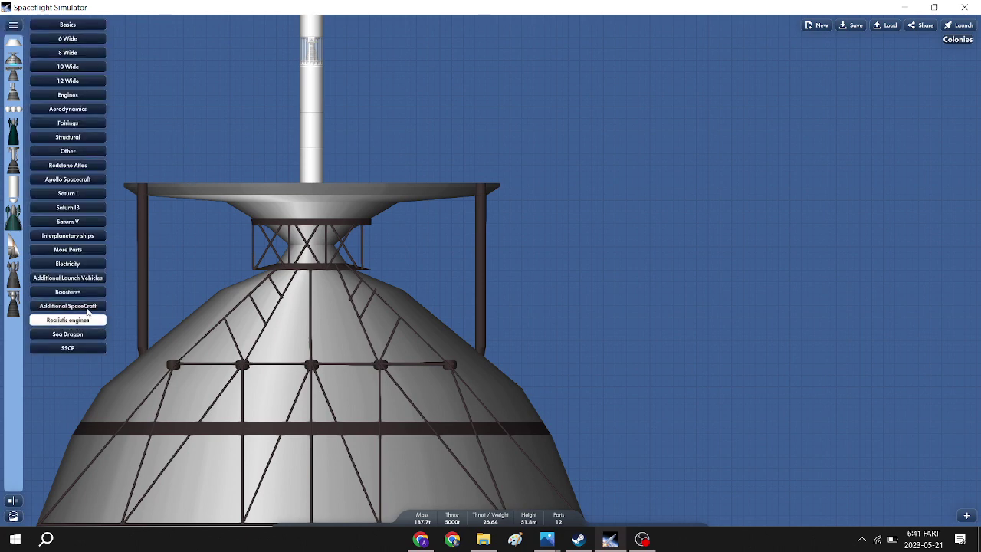
# Pull a second large engine onto the rocket and reposition it beside the cluster.
pyautogui.click(67, 334)
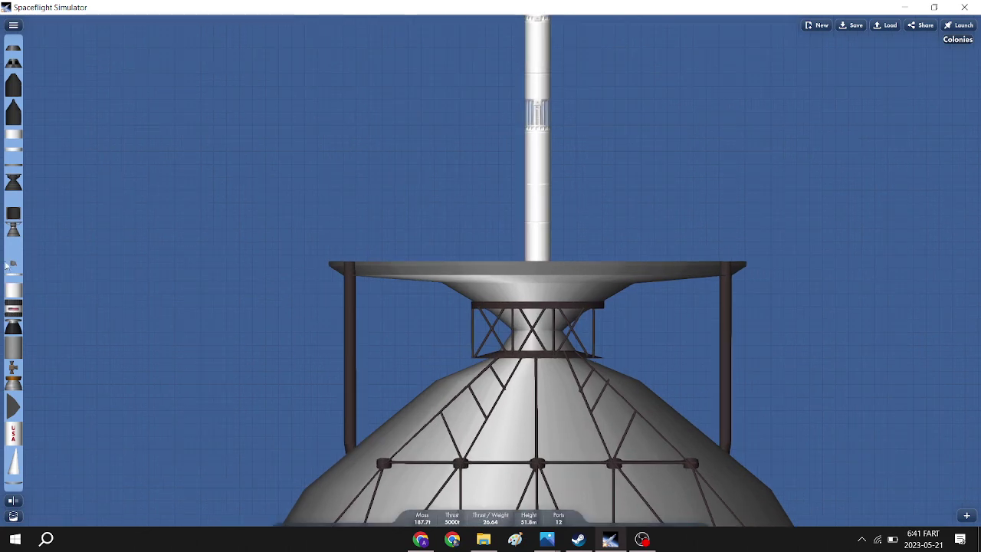
pyautogui.moveTo(14, 184)
pyautogui.mouseDown()
pyautogui.moveTo(180, 262)
pyautogui.moveTo(352, 374)
pyautogui.mouseUp()
pyautogui.moveTo(170, 302); pyautogui.dragTo(59, 230)
pyautogui.moveTo(161, 229); pyautogui.dragTo(153, 276)
pyautogui.scroll(-5, 121, 328)
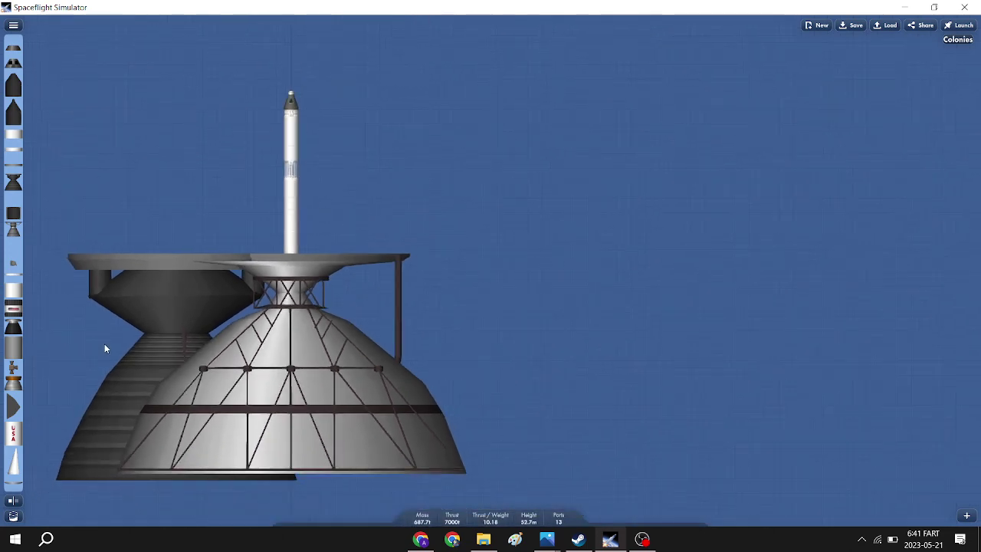
pyautogui.moveTo(198, 206); pyautogui.dragTo(283, 186)
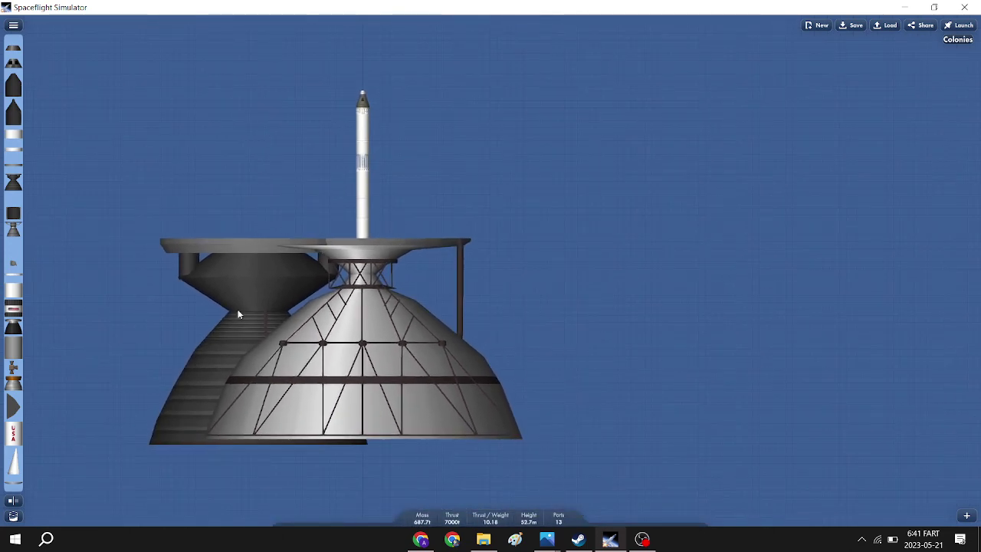
# Delete the dark engine and the Daedalus engine-and-fairing assembly, leaving 11 parts at 87.7t.
pyautogui.moveTo(237, 314)
pyautogui.mouseDown()
pyautogui.moveTo(120, 311)
pyautogui.moveTo(478, 335)
pyautogui.moveTo(589, 330)
pyautogui.mouseUp()
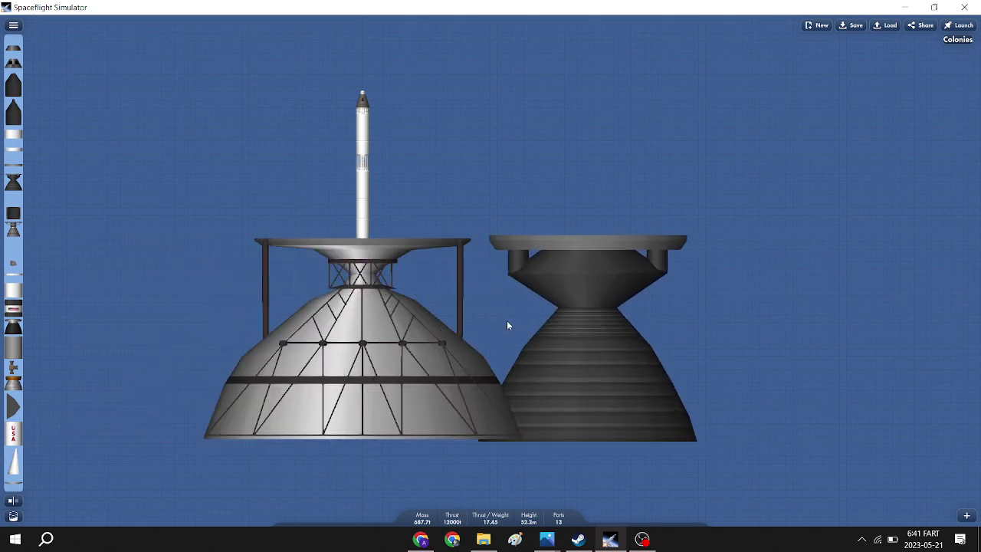
pyautogui.moveTo(450, 328)
pyautogui.mouseDown()
pyautogui.moveTo(438, 299)
pyautogui.moveTo(73, 257)
pyautogui.mouseUp()
pyautogui.moveTo(366, 331); pyautogui.dragTo(87, 345)
pyautogui.click(13, 25)
# Attach the Exploration Engine under the core, then swap it for the Flint Engine (246t thrust, 2.68 TWR).
pyautogui.click(95, 320)
pyautogui.scroll(5, 384, 157)
pyautogui.scroll(3, 318, 198)
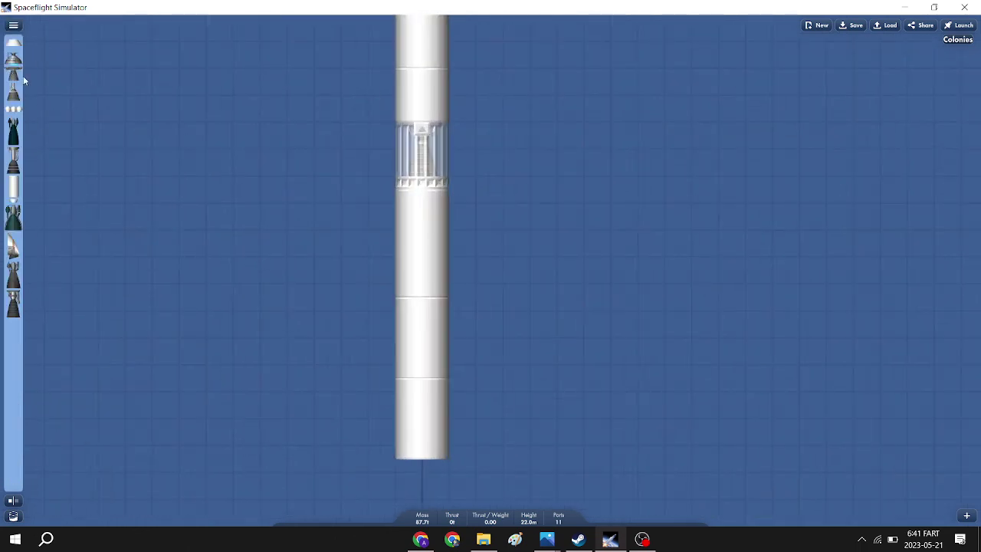
pyautogui.moveTo(13, 302); pyautogui.dragTo(386, 473)
pyautogui.moveTo(312, 409); pyautogui.dragTo(217, 282)
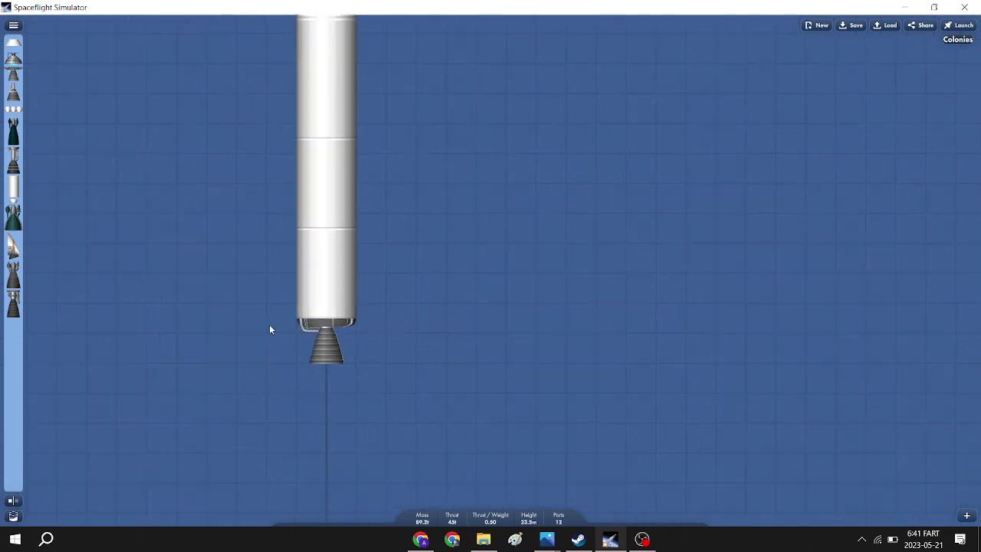
pyautogui.scroll(1, 281, 333)
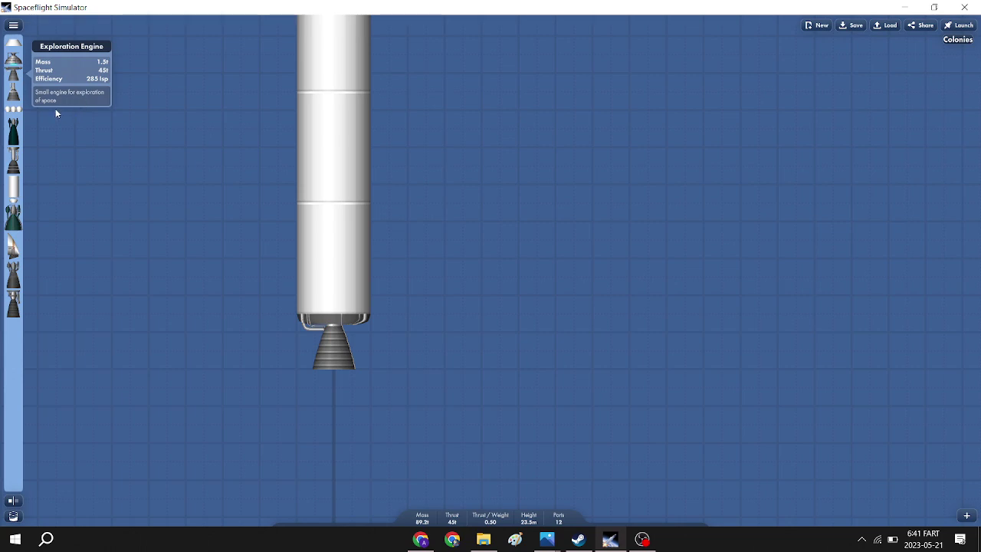
pyautogui.moveTo(298, 316)
pyautogui.mouseDown()
pyautogui.moveTo(453, 400)
pyautogui.moveTo(400, 418)
pyautogui.moveTo(236, 419)
pyautogui.moveTo(97, 131)
pyautogui.moveTo(273, 408)
pyautogui.mouseUp()
pyautogui.click(11, 95)
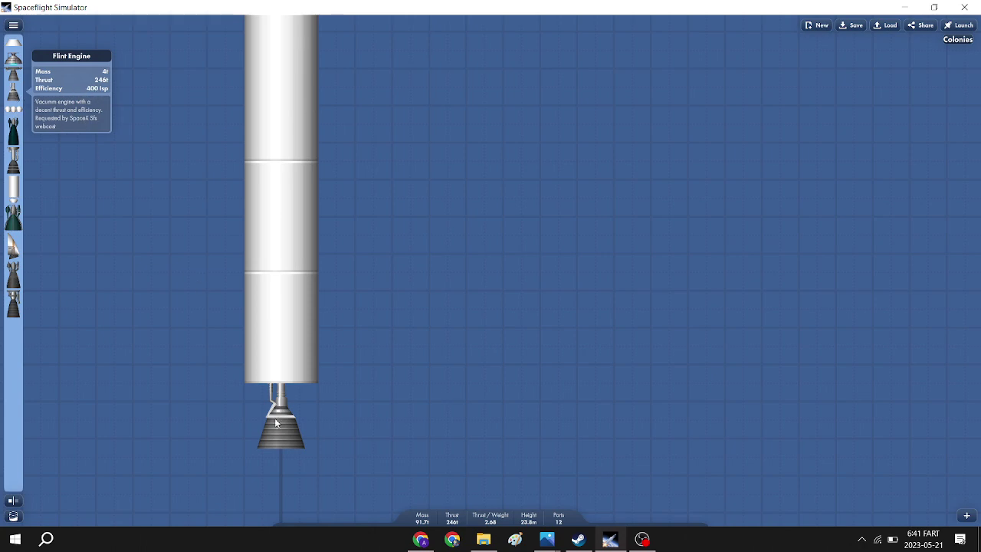
# Remove the Flint Engine, then add and delete trial Fusion tanks and a legged lander part.
pyautogui.moveTo(268, 421); pyautogui.dragTo(13, 360)
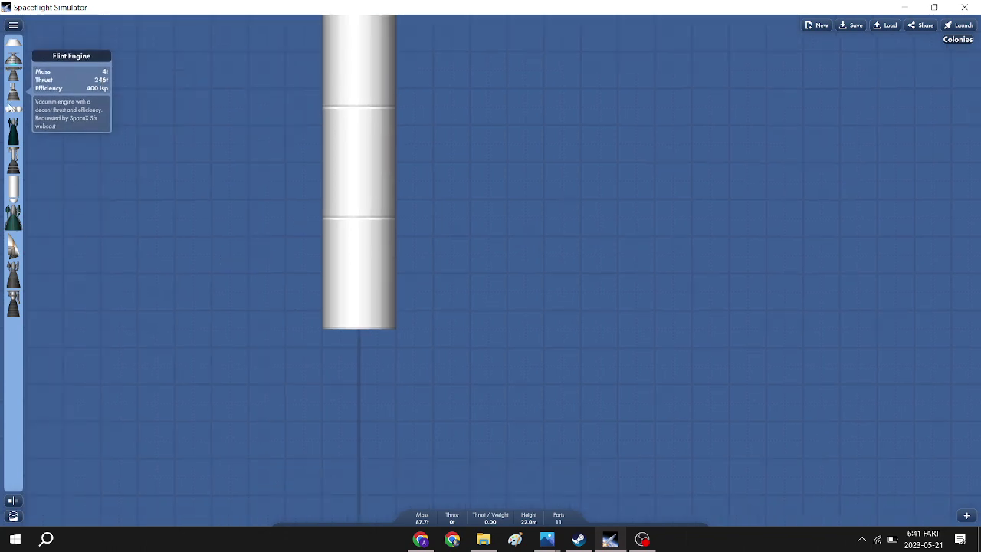
pyautogui.moveTo(13, 112); pyautogui.dragTo(189, 180)
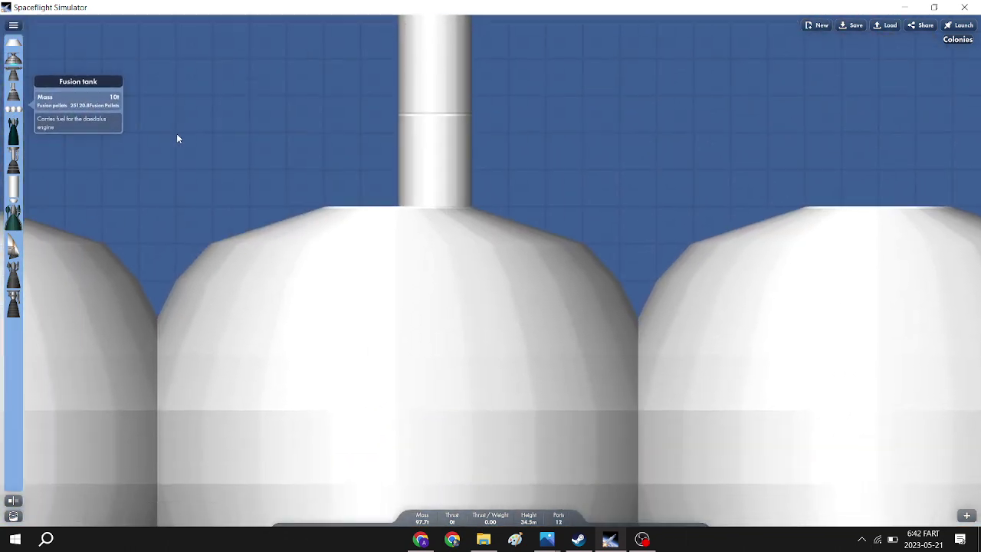
pyautogui.moveTo(177, 138)
pyautogui.mouseDown()
pyautogui.moveTo(321, 324)
pyautogui.moveTo(346, 333)
pyautogui.moveTo(295, 183)
pyautogui.mouseUp()
pyautogui.scroll(-2, 295, 182)
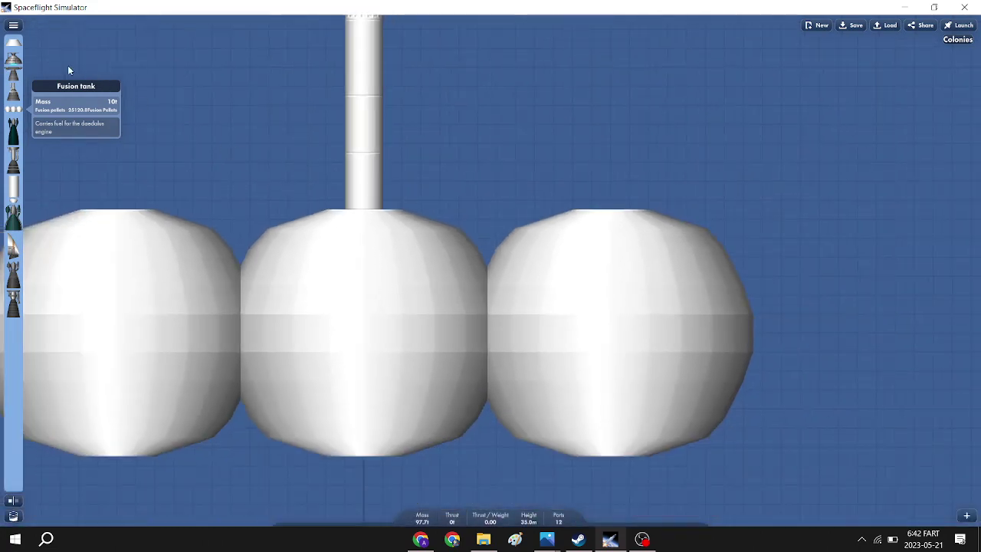
pyautogui.moveTo(12, 56)
pyautogui.mouseDown()
pyautogui.moveTo(368, 468)
pyautogui.moveTo(386, 464)
pyautogui.mouseUp()
pyautogui.moveTo(360, 498)
pyautogui.mouseDown()
pyautogui.moveTo(359, 508)
pyautogui.moveTo(3, 383)
pyautogui.moveTo(2, 326)
pyautogui.mouseUp()
pyautogui.moveTo(133, 159)
pyautogui.mouseDown()
pyautogui.moveTo(286, 156)
pyautogui.moveTo(102, 223)
pyautogui.mouseUp()
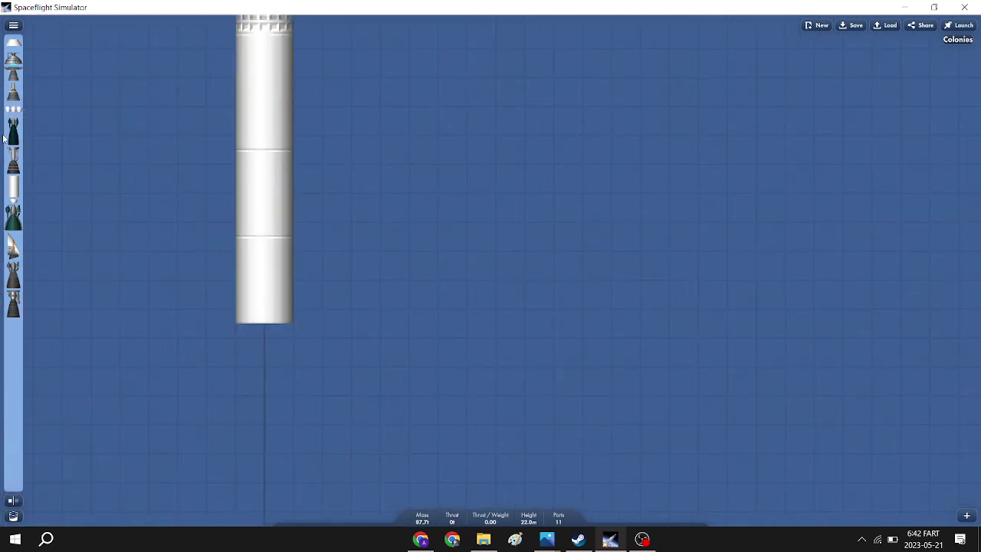
# Attach the Next Gen Engine under the tank, then replace it with the Nuclear engine (200t thrust, 2.16 TWR).
pyautogui.moveTo(9, 141)
pyautogui.mouseDown()
pyautogui.moveTo(131, 179)
pyautogui.moveTo(229, 411)
pyautogui.moveTo(246, 396)
pyautogui.mouseUp()
pyautogui.moveTo(10, 129)
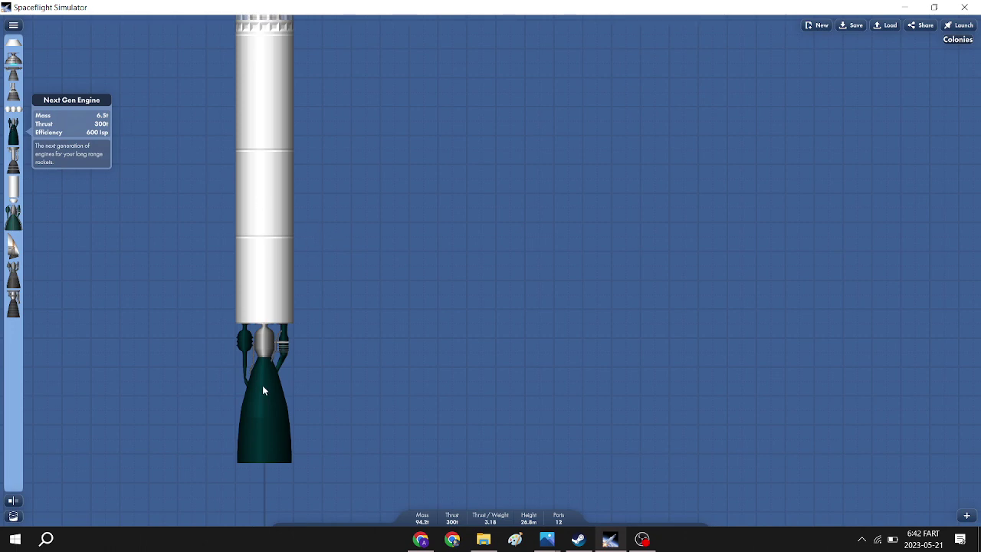
pyautogui.moveTo(262, 391)
pyautogui.mouseDown()
pyautogui.moveTo(14, 305)
pyautogui.moveTo(229, 281)
pyautogui.moveTo(244, 392)
pyautogui.mouseUp()
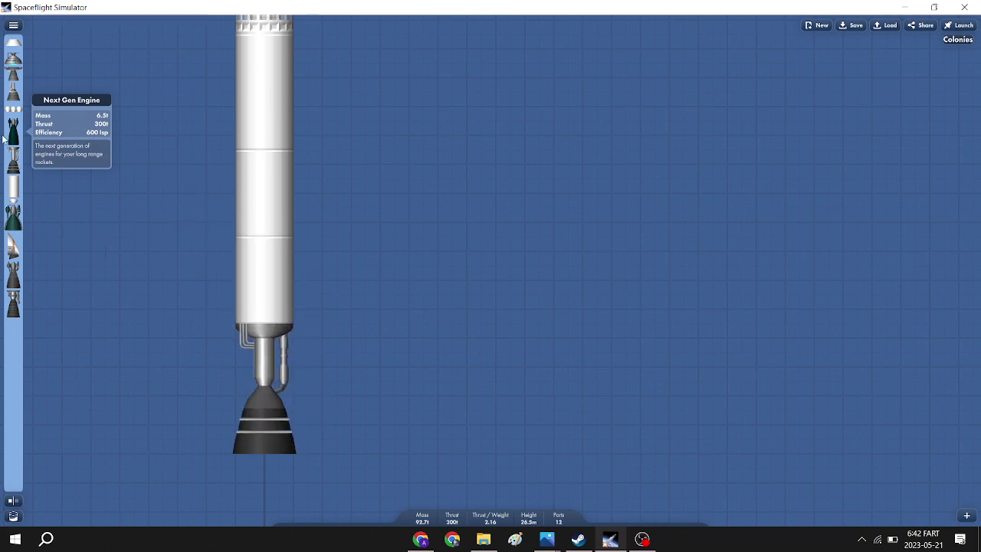
pyautogui.moveTo(13, 161)
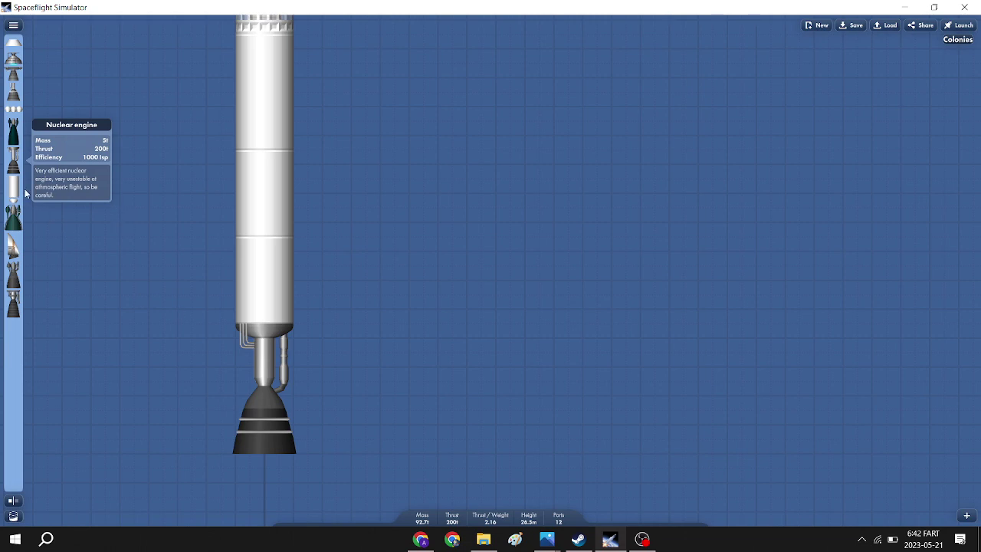
# Build a wide Nuclear fuel second stage with the nuclear engine below and a cone adapter on top.
pyautogui.moveTo(18, 190)
pyautogui.mouseDown()
pyautogui.moveTo(142, 184)
pyautogui.moveTo(258, 202)
pyautogui.moveTo(374, 247)
pyautogui.moveTo(431, 246)
pyautogui.mouseUp()
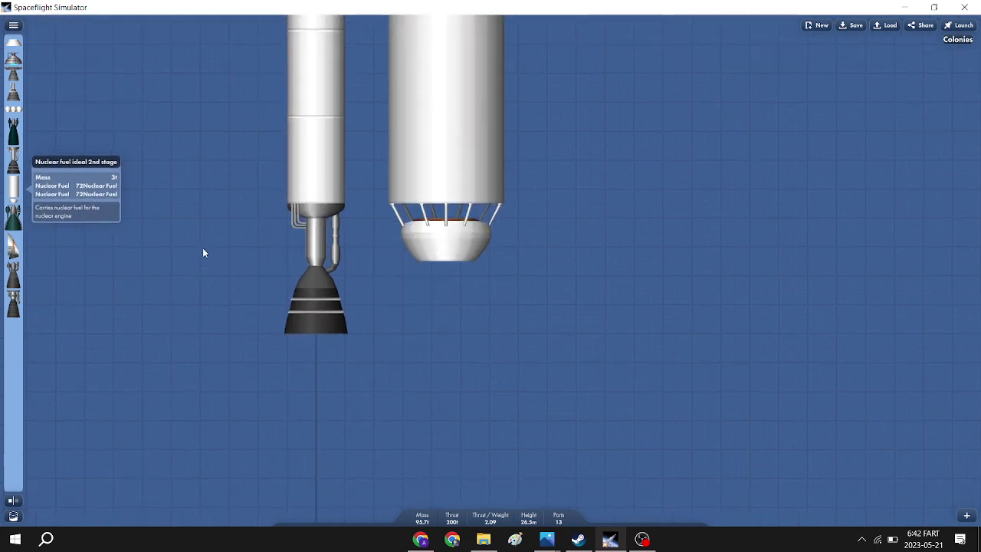
pyautogui.moveTo(444, 274)
pyautogui.mouseDown()
pyautogui.moveTo(356, 512)
pyautogui.moveTo(333, 508)
pyautogui.moveTo(381, 455)
pyautogui.moveTo(345, 444)
pyautogui.moveTo(344, 420)
pyautogui.mouseUp()
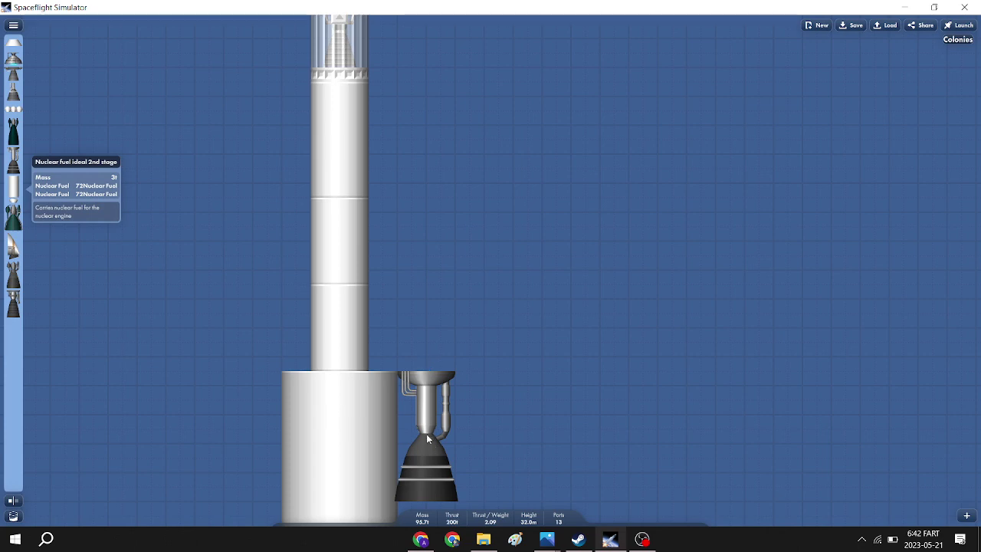
pyautogui.moveTo(428, 438)
pyautogui.mouseDown()
pyautogui.moveTo(471, 456)
pyautogui.moveTo(488, 190)
pyautogui.moveTo(352, 81)
pyautogui.mouseUp()
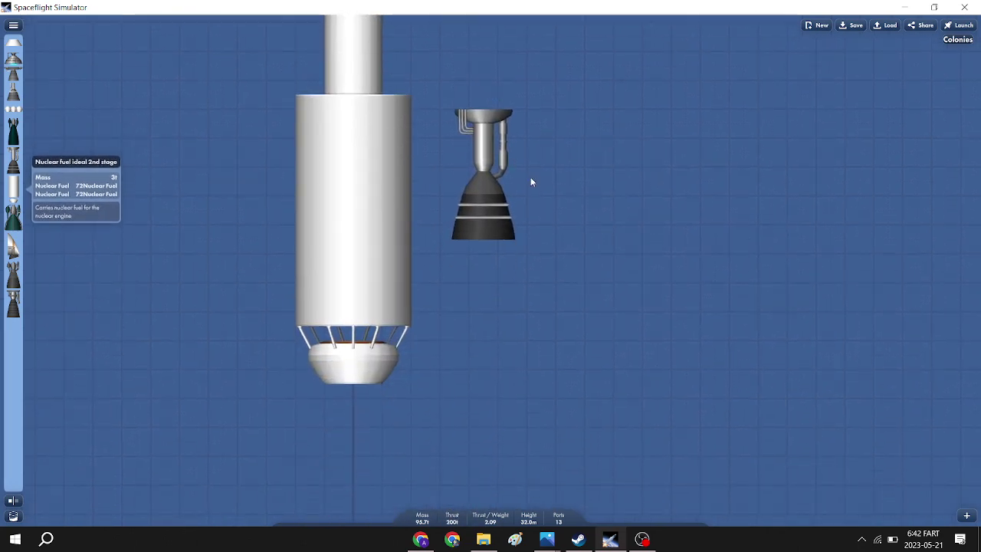
pyautogui.moveTo(527, 189); pyautogui.dragTo(368, 475)
pyautogui.moveTo(483, 177); pyautogui.dragTo(472, 419)
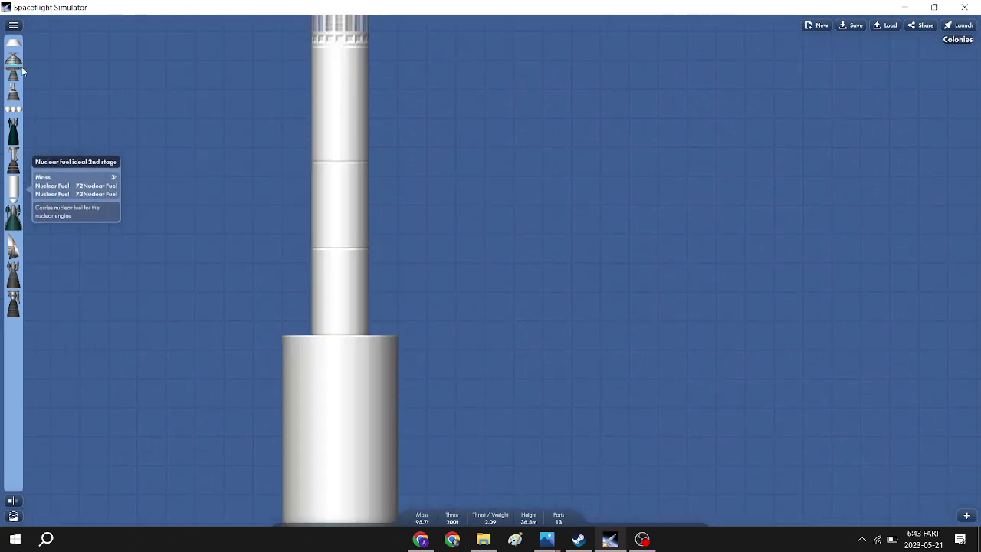
pyautogui.moveTo(284, 335)
pyautogui.mouseDown()
pyautogui.moveTo(357, 191)
pyautogui.moveTo(345, 232)
pyautogui.mouseUp()
# Delete the nuclear engine, wide nuclear tank, heat shield and cone adapter.
pyautogui.scroll(-2, 430, 301)
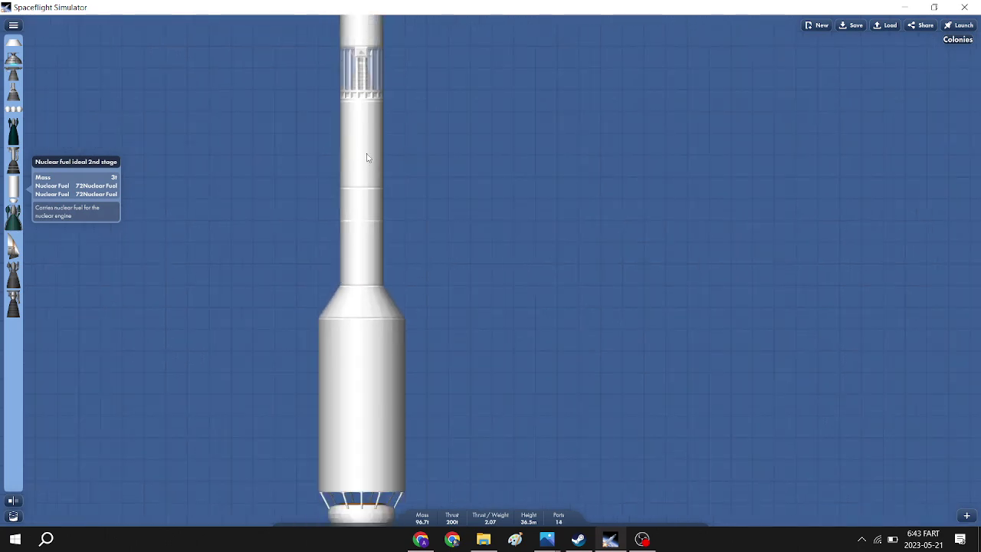
pyautogui.scroll(-2, 421, 292)
pyautogui.scroll(-1, 455, 226)
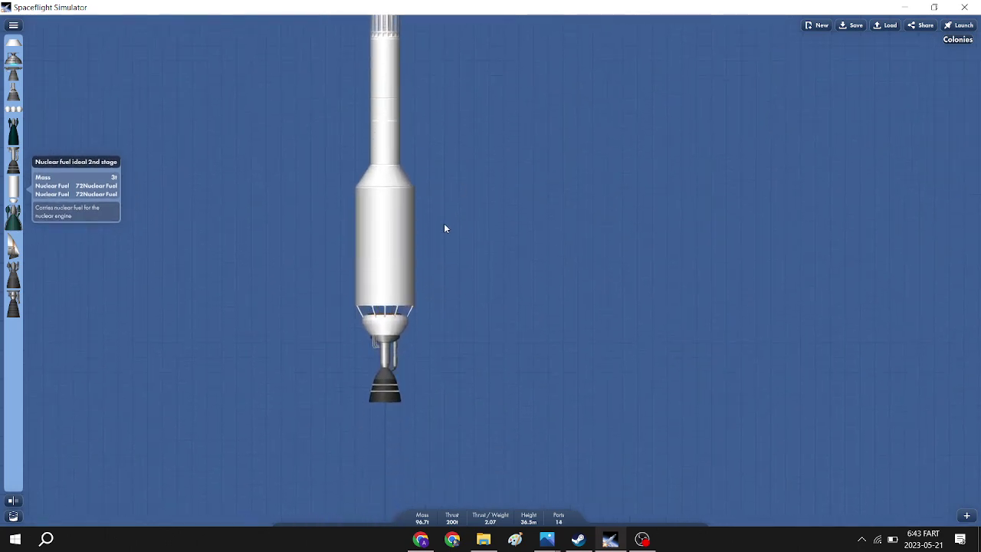
pyautogui.scroll(3, 447, 379)
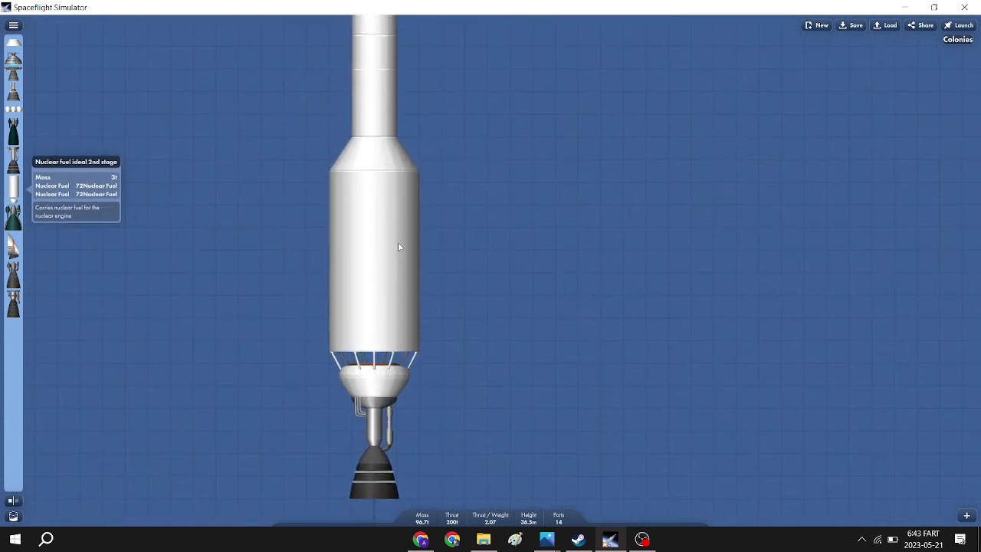
pyautogui.scroll(2, 274, 307)
pyautogui.scroll(-2, 207, 303)
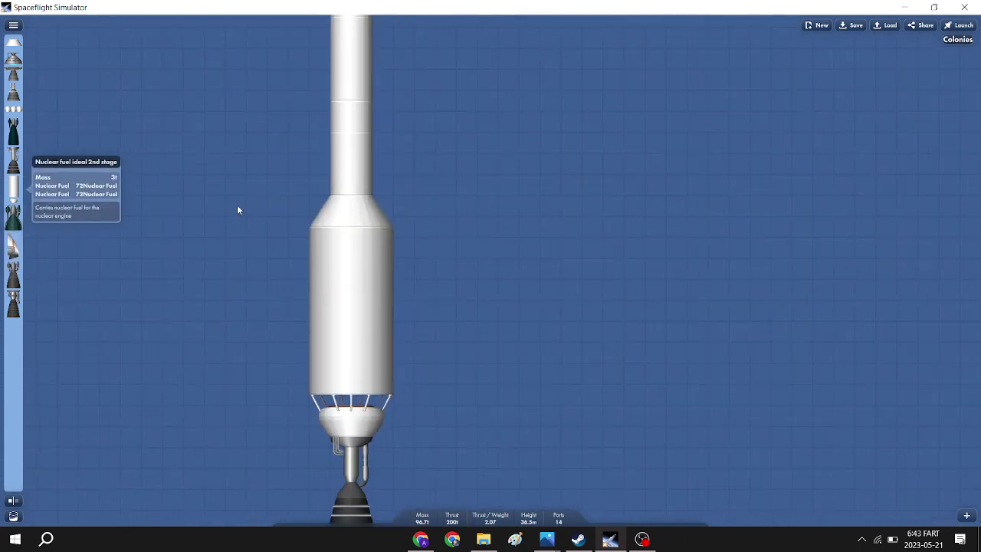
pyautogui.scroll(-1, 238, 205)
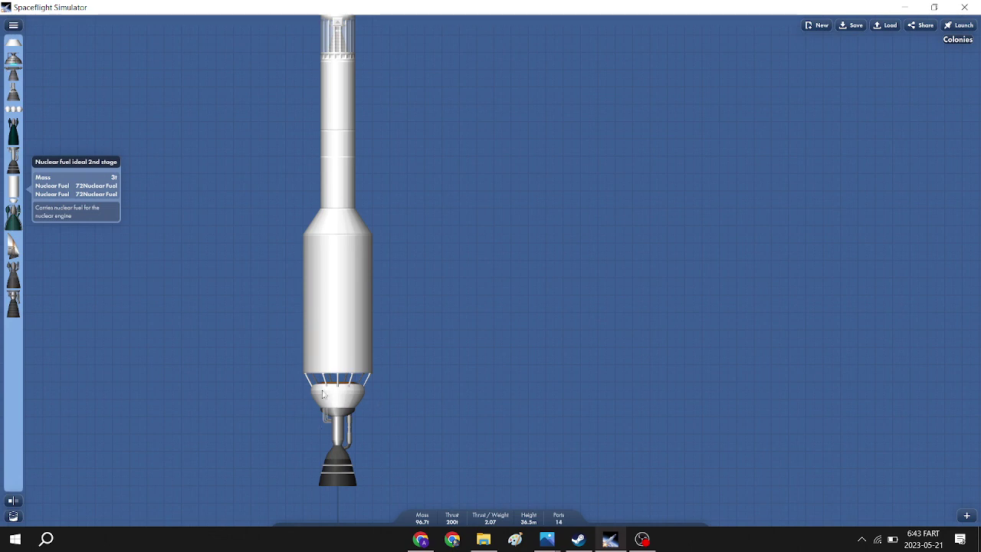
pyautogui.moveTo(335, 439); pyautogui.dragTo(12, 429)
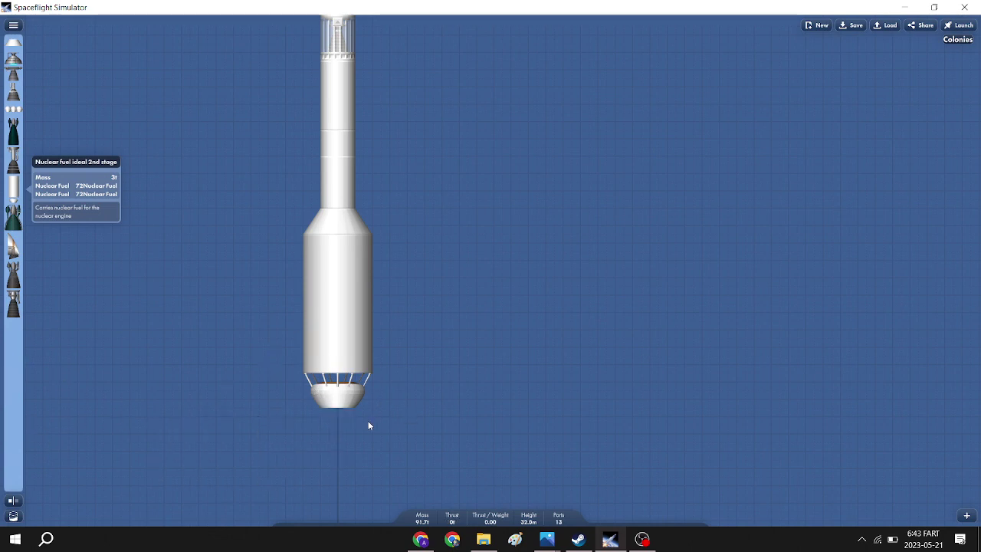
pyautogui.moveTo(368, 421)
pyautogui.mouseDown()
pyautogui.moveTo(230, 102)
pyautogui.moveTo(328, 243)
pyautogui.moveTo(17, 276)
pyautogui.mouseUp()
pyautogui.moveTo(336, 224); pyautogui.dragTo(23, 292)
pyautogui.moveTo(342, 202)
pyautogui.mouseDown()
pyautogui.moveTo(333, 243)
pyautogui.moveTo(335, 226)
pyautogui.mouseUp()
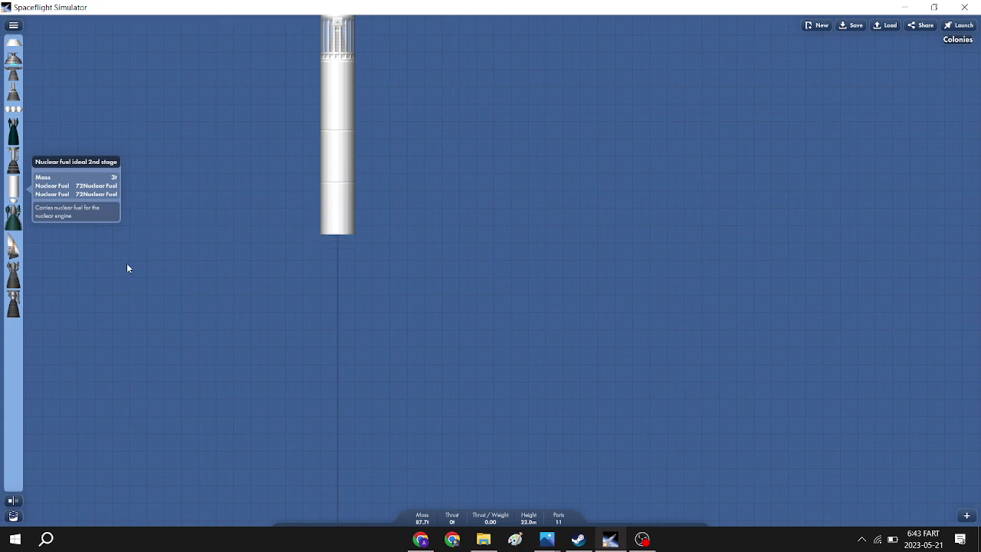
pyautogui.scroll(2, 304, 276)
pyautogui.moveTo(13, 220)
pyautogui.mouseDown()
pyautogui.moveTo(360, 253)
pyautogui.moveTo(352, 261)
pyautogui.mouseUp()
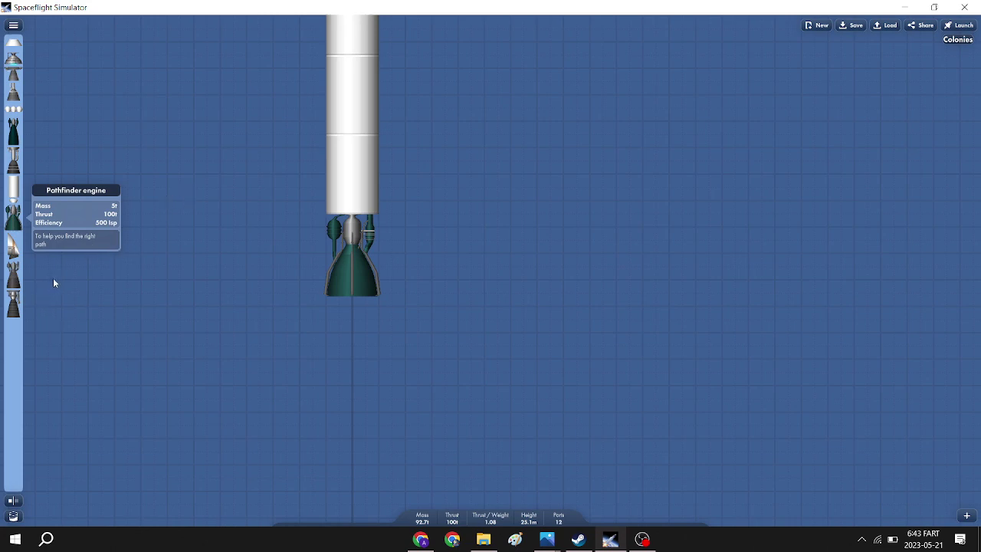
pyautogui.scroll(3, 253, 222)
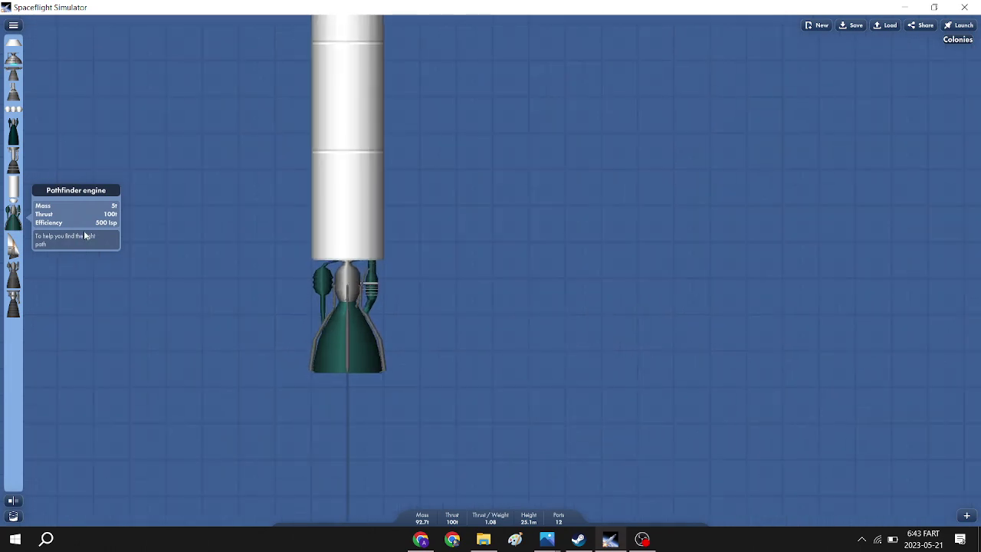
pyautogui.click(13, 25)
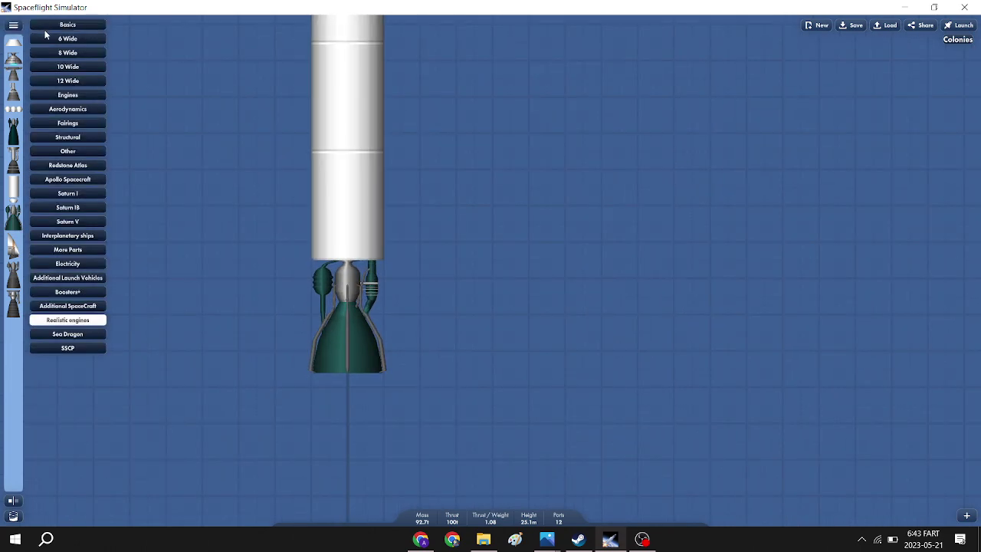
pyautogui.click(11, 27)
pyautogui.click(13, 24)
pyautogui.click(71, 55)
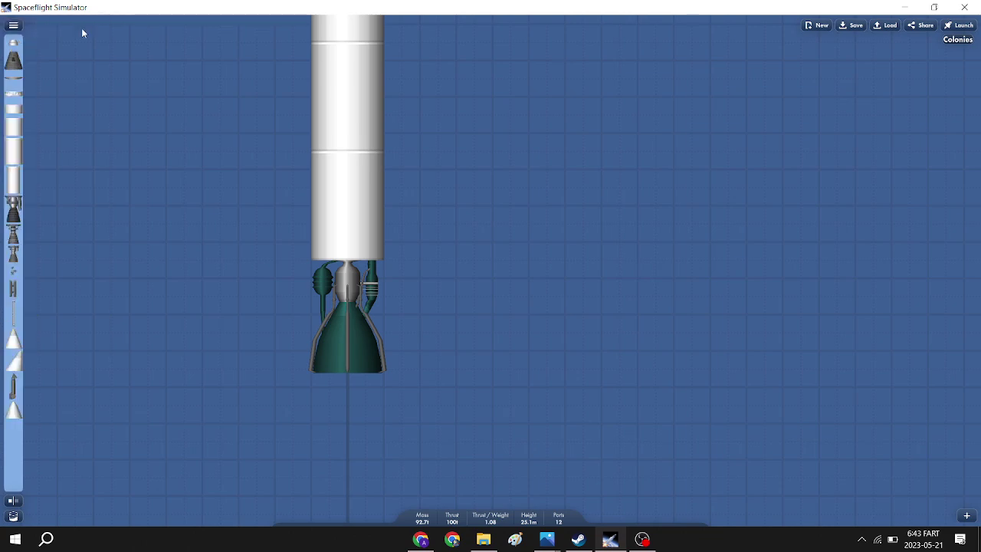
pyautogui.moveTo(8, 217)
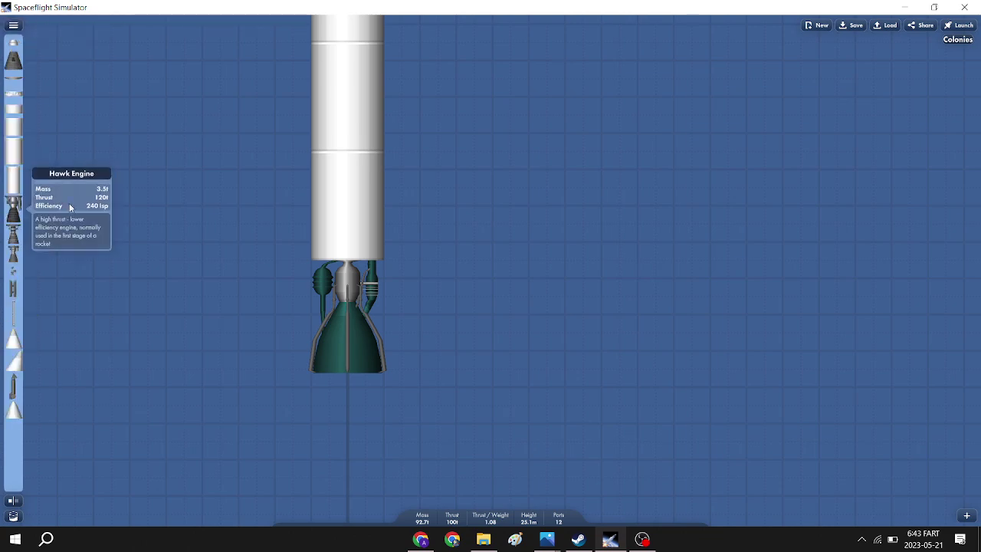
pyautogui.click(16, 26)
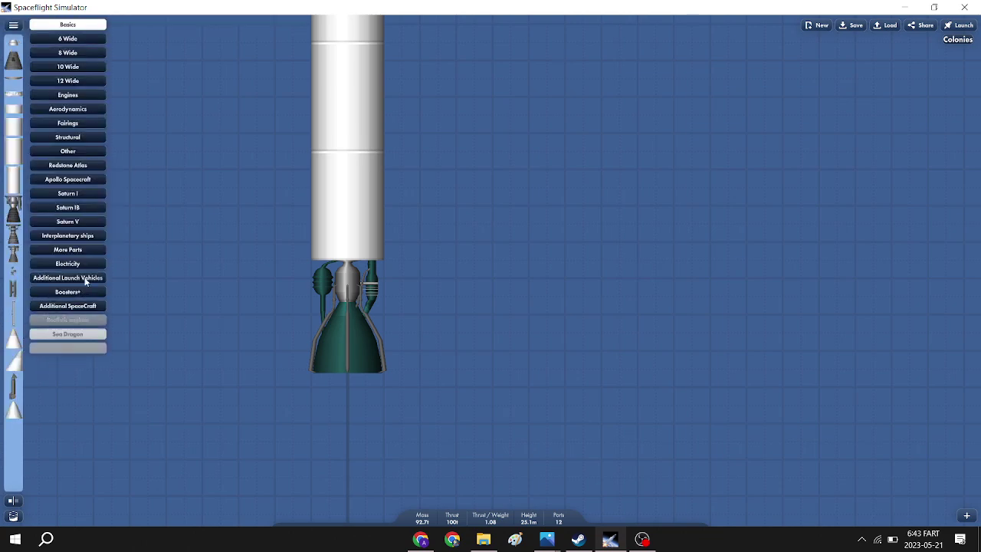
pyautogui.moveTo(14, 222)
pyautogui.mouseDown()
pyautogui.moveTo(238, 262)
pyautogui.moveTo(407, 318)
pyautogui.moveTo(32, 306)
pyautogui.mouseUp()
pyautogui.click(11, 26)
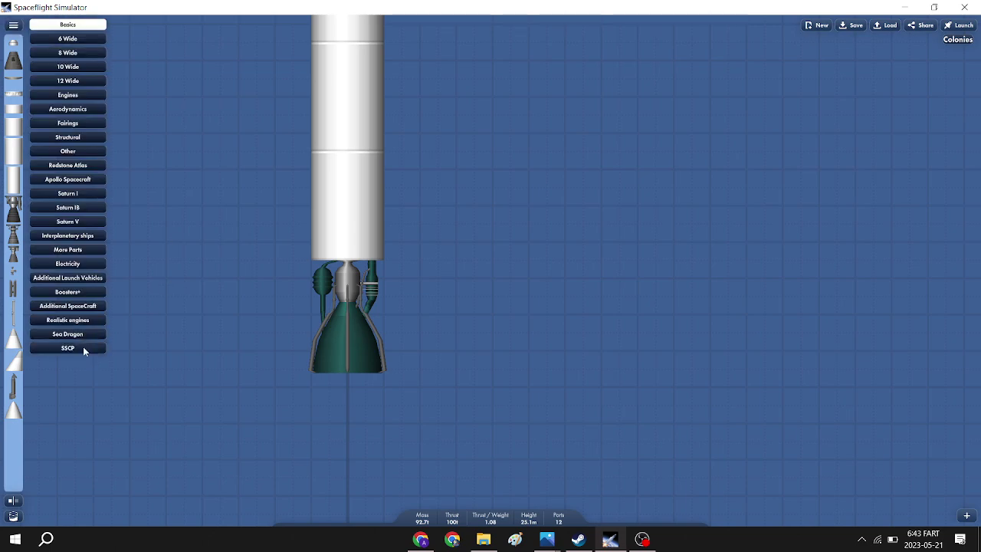
pyautogui.click(82, 321)
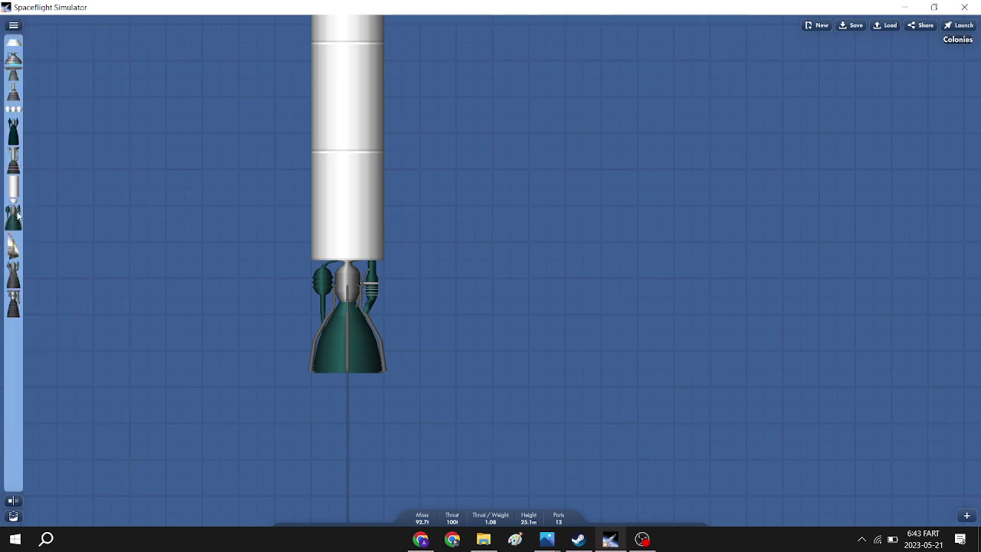
pyautogui.moveTo(17, 216)
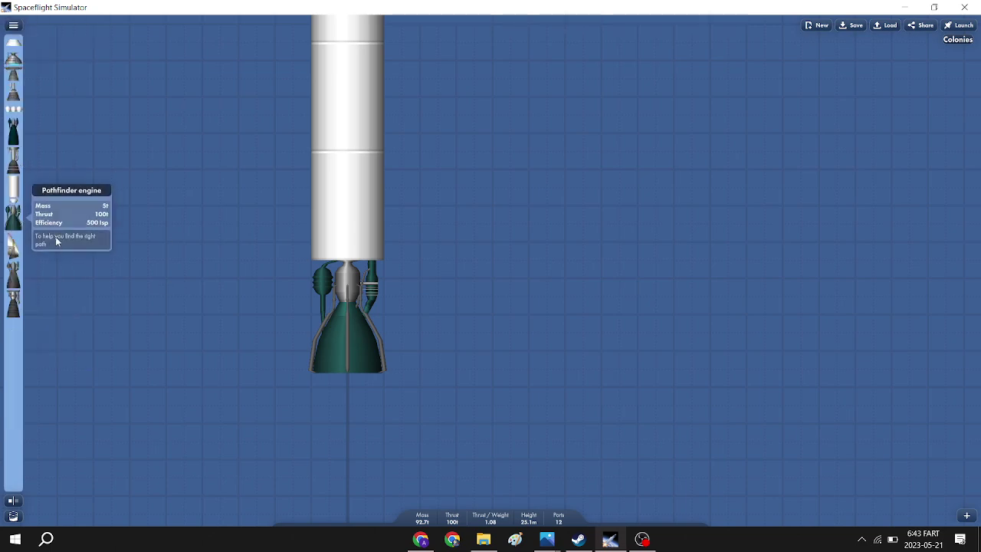
pyautogui.moveTo(134, 230); pyautogui.dragTo(227, 303)
pyautogui.moveTo(12, 249)
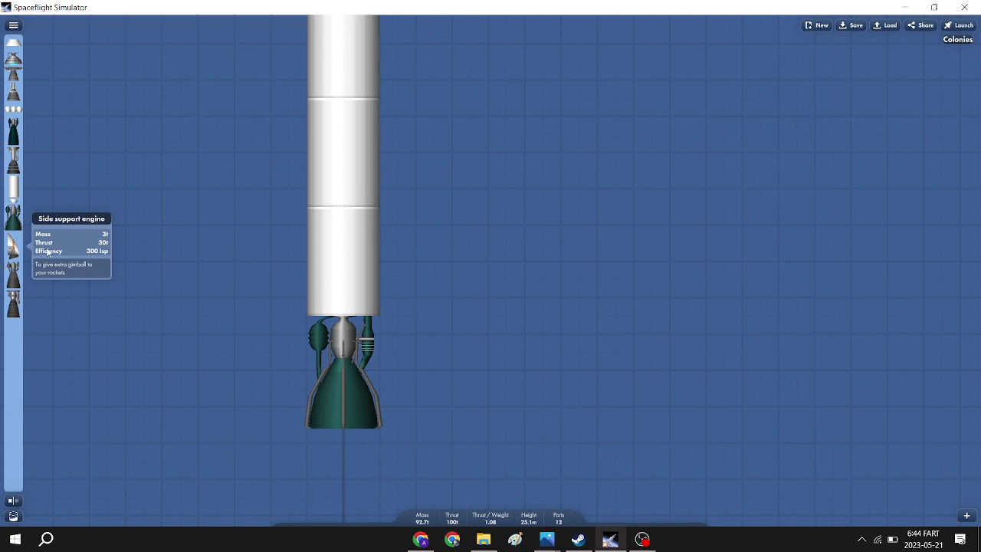
# Remove the main engine and add mirrored Side support engines with Symmetry on, then turn Symmetry off.
pyautogui.moveTo(314, 368)
pyautogui.mouseDown()
pyautogui.moveTo(273, 382)
pyautogui.moveTo(4, 321)
pyautogui.mouseUp()
pyautogui.moveTo(13, 245)
pyautogui.mouseDown()
pyautogui.moveTo(344, 255)
pyautogui.moveTo(435, 273)
pyautogui.moveTo(416, 273)
pyautogui.mouseUp()
pyautogui.click(13, 500)
pyautogui.scroll(-2, 435, 150)
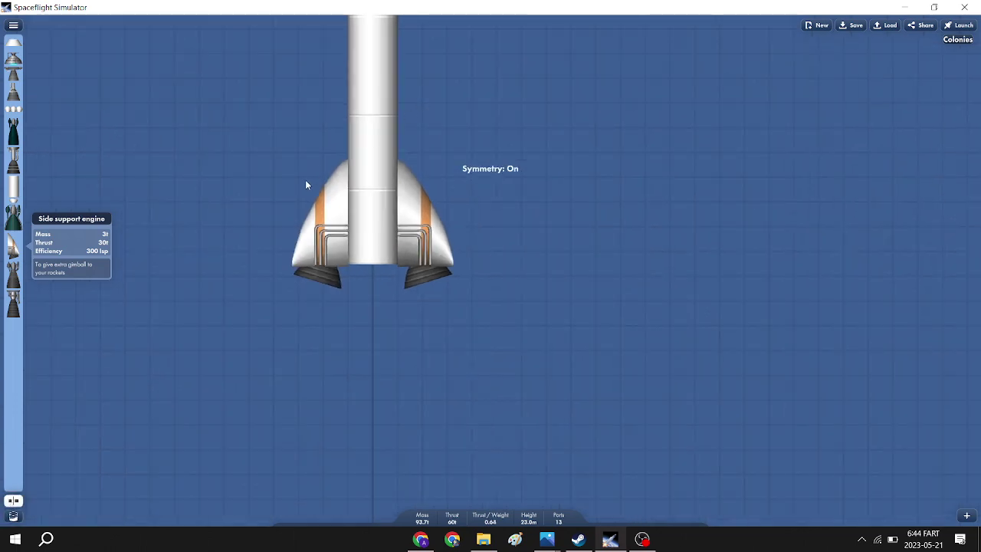
pyautogui.scroll(1, 292, 171)
pyautogui.moveTo(13, 221)
pyautogui.mouseDown()
pyautogui.moveTo(351, 332)
pyautogui.moveTo(282, 335)
pyautogui.moveTo(28, 311)
pyautogui.mouseUp()
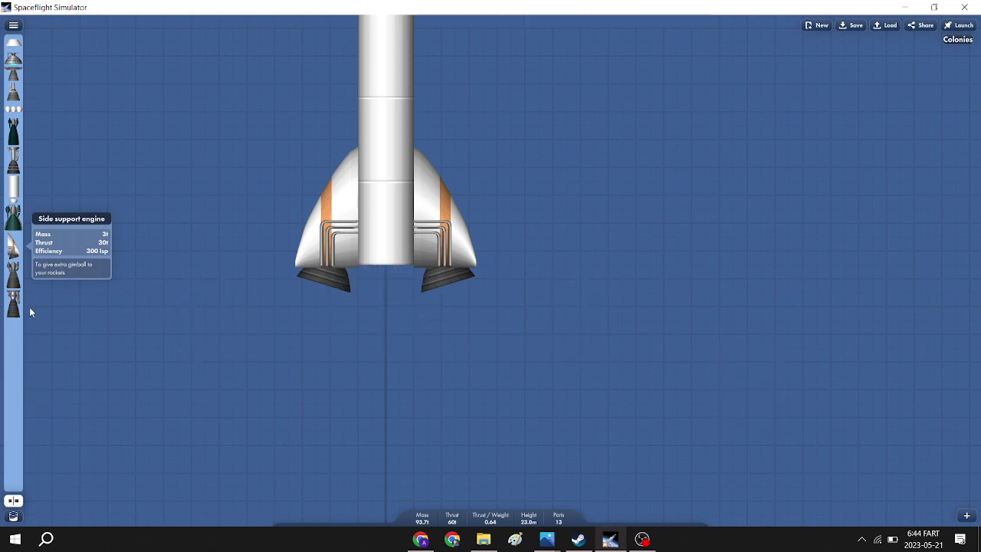
pyautogui.click(20, 505)
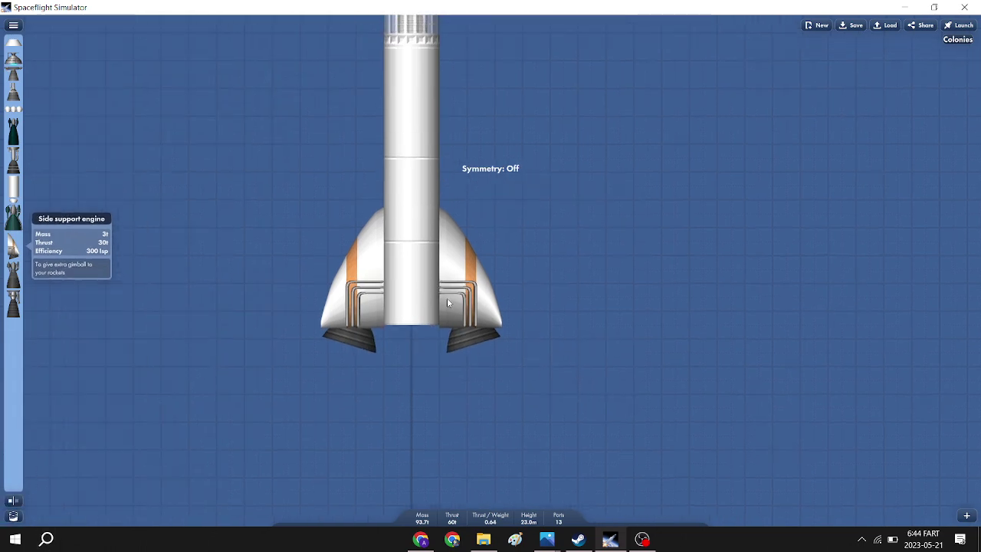
# Delete both side support engines, leaving 11 parts at 87.7t with zero thrust.
pyautogui.moveTo(298, 289); pyautogui.dragTo(303, 335)
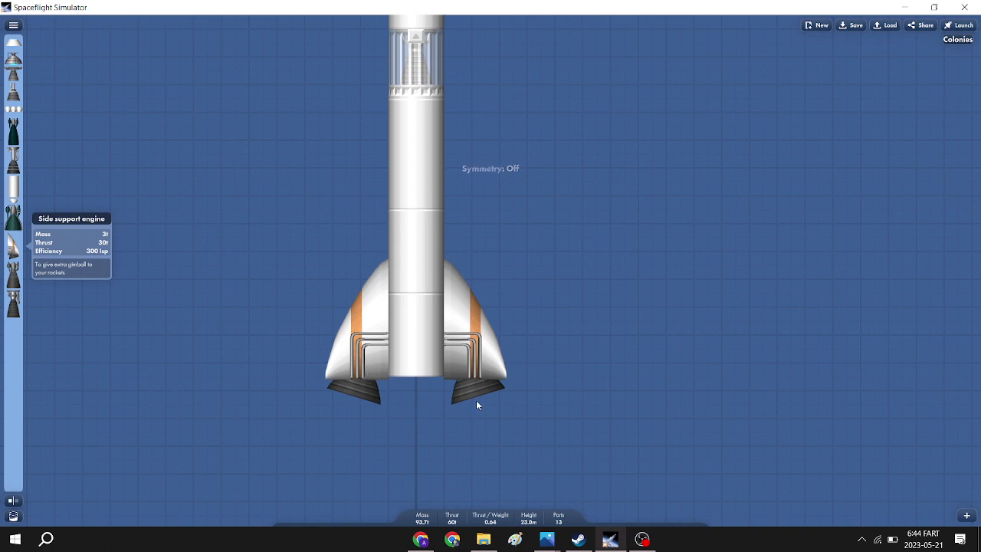
pyautogui.moveTo(490, 354); pyautogui.dragTo(17, 379)
pyautogui.moveTo(365, 345); pyautogui.dragTo(17, 283)
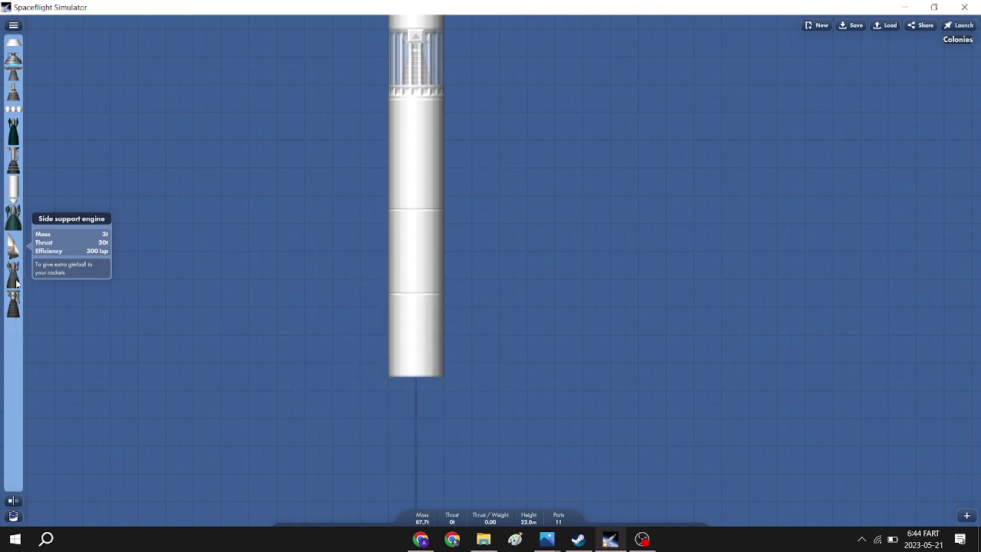
pyautogui.moveTo(179, 232); pyautogui.dragTo(47, 212)
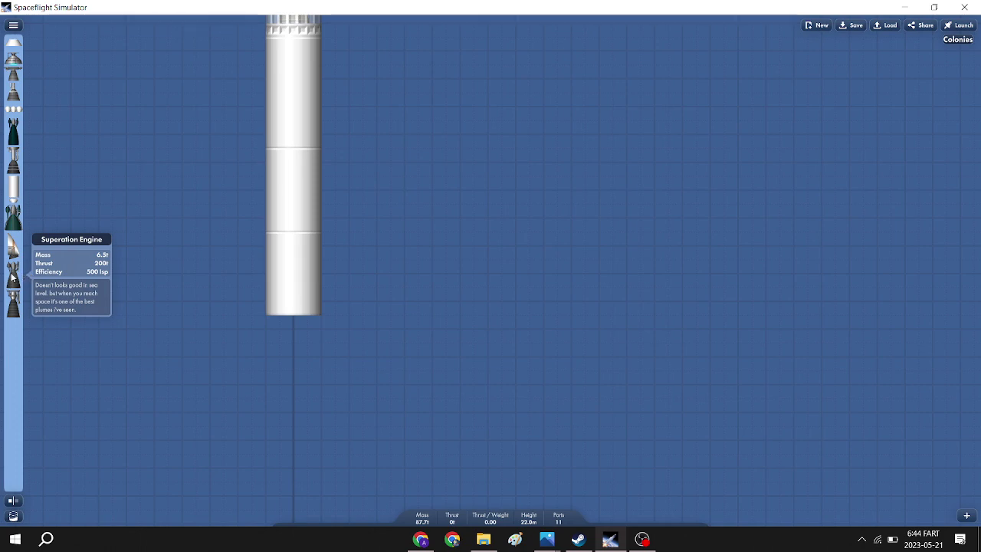
pyautogui.moveTo(11, 277)
pyautogui.mouseDown()
pyautogui.moveTo(205, 325)
pyautogui.moveTo(284, 379)
pyautogui.mouseUp()
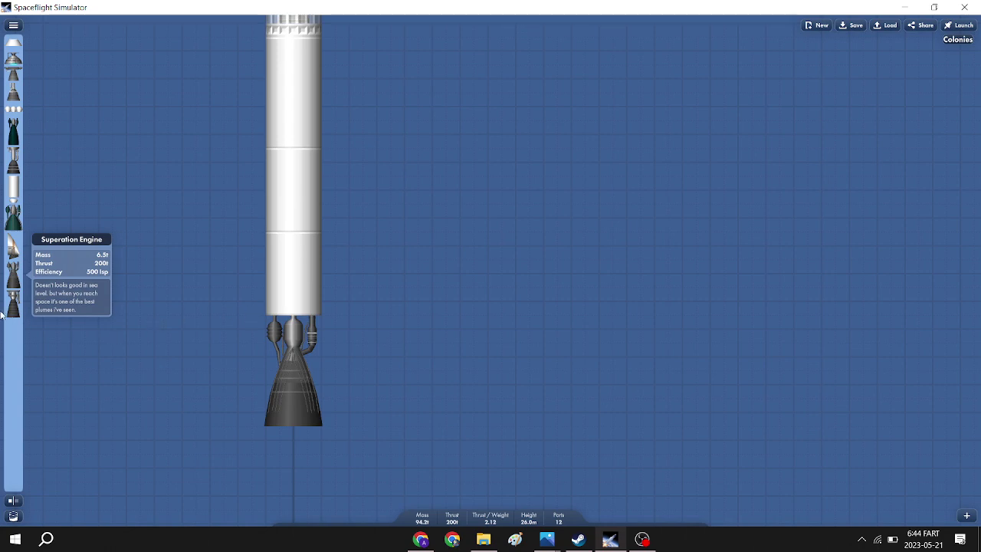
pyautogui.hotkey('ctrl', 'z')
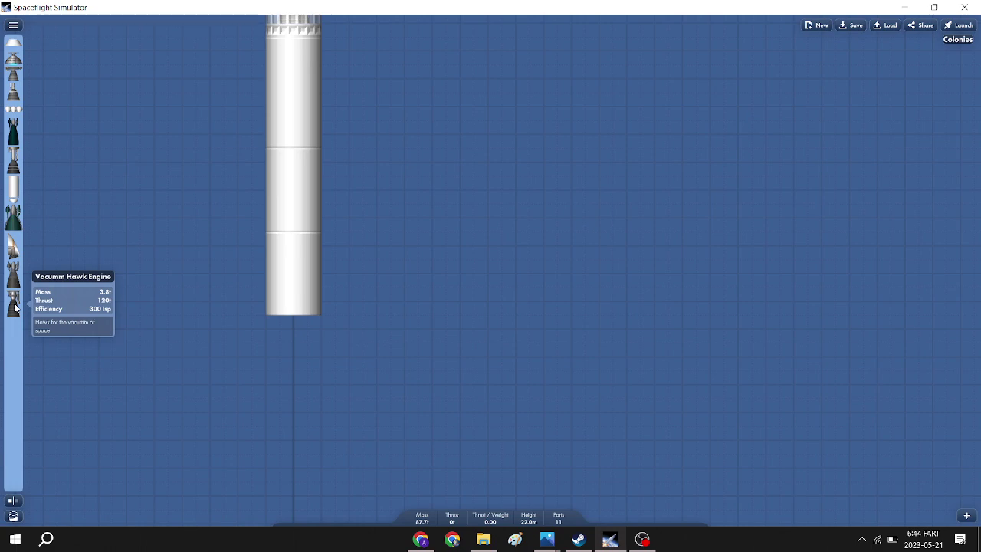
pyautogui.moveTo(14, 305); pyautogui.dragTo(242, 374)
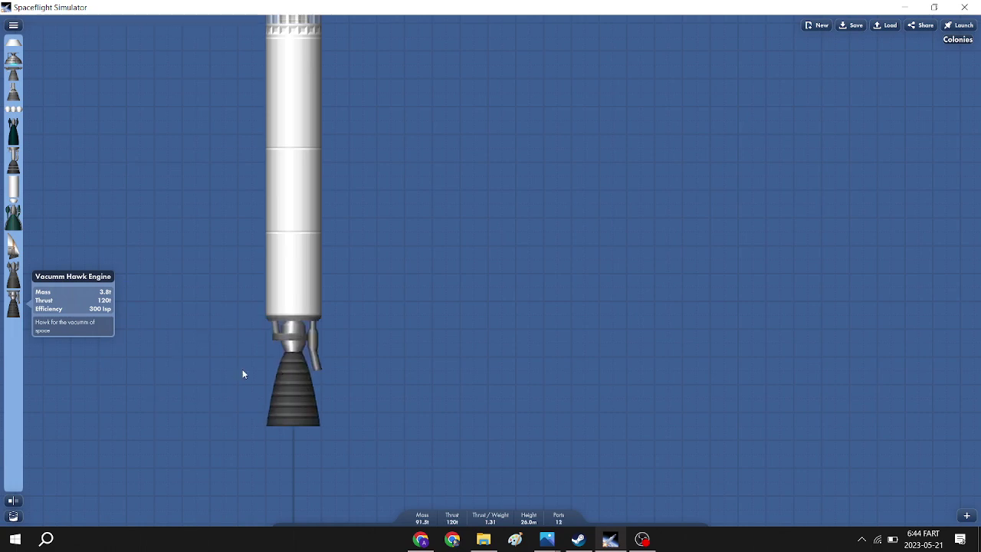
pyautogui.scroll(2, 231, 363)
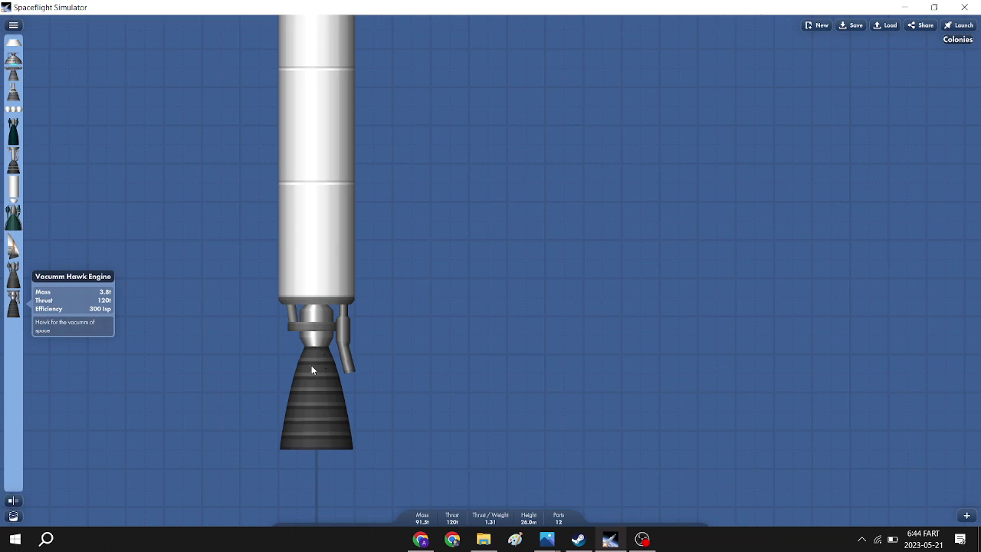
pyautogui.moveTo(268, 381)
pyautogui.mouseDown()
pyautogui.moveTo(8, 383)
pyautogui.moveTo(9, 345)
pyautogui.mouseUp()
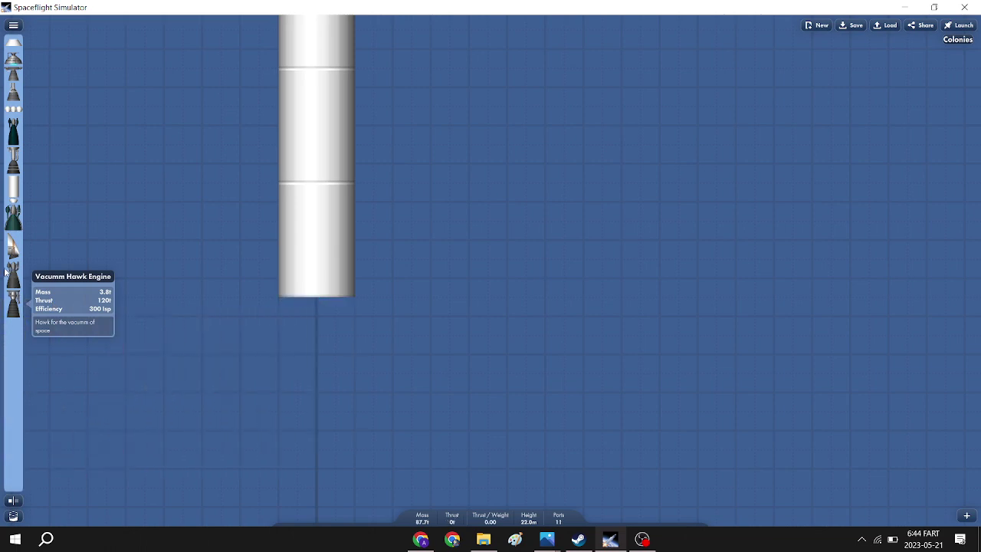
# Place a Vacuum Hawk engine beside the tank and pull the lower tank segments off the stack.
pyautogui.moveTo(6, 272); pyautogui.dragTo(521, 344)
pyautogui.scroll(-2, 313, 207)
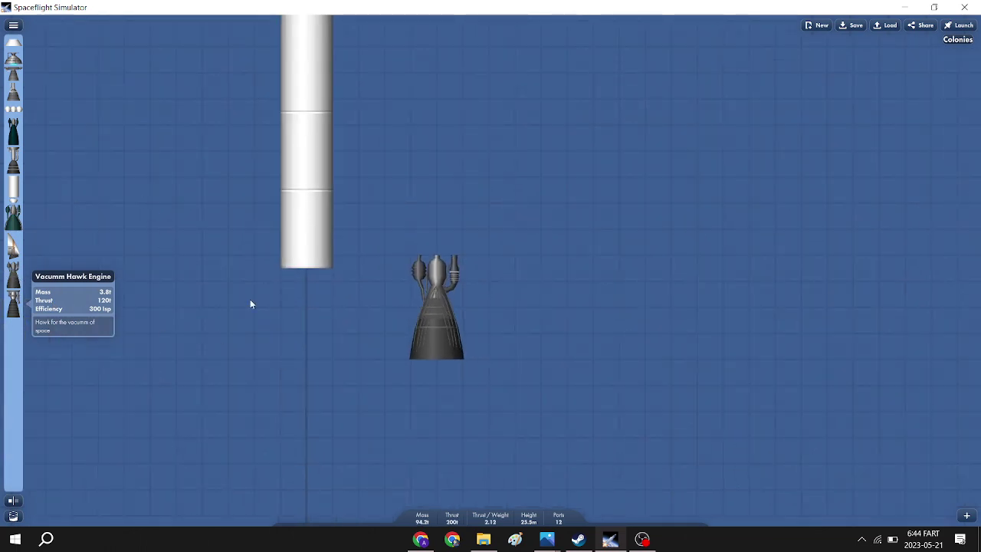
pyautogui.moveTo(270, 285)
pyautogui.mouseDown()
pyautogui.moveTo(243, 256)
pyautogui.moveTo(311, 361)
pyautogui.moveTo(270, 284)
pyautogui.mouseUp()
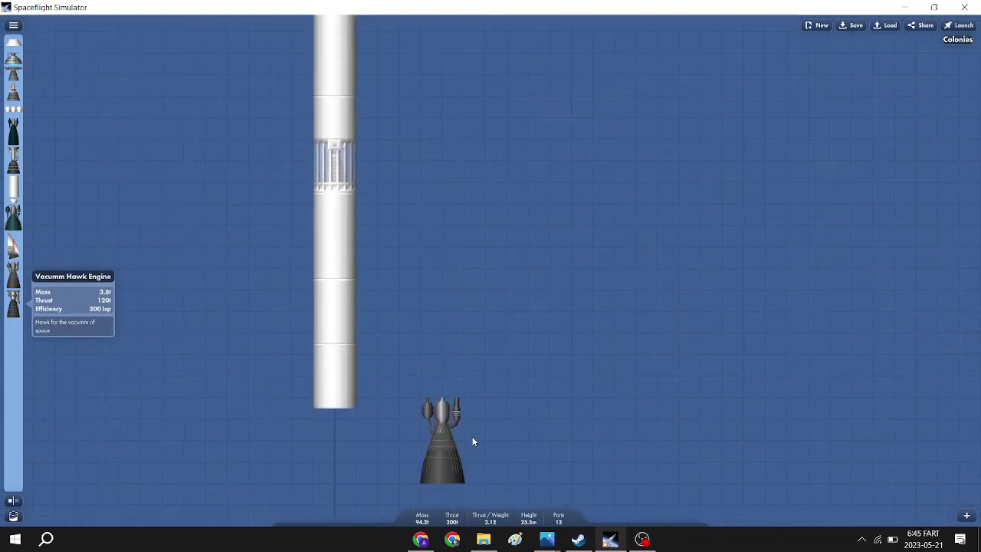
pyautogui.moveTo(468, 441)
pyautogui.mouseDown()
pyautogui.moveTo(490, 268)
pyautogui.moveTo(359, 194)
pyautogui.mouseUp()
pyautogui.moveTo(331, 356); pyautogui.dragTo(316, 423)
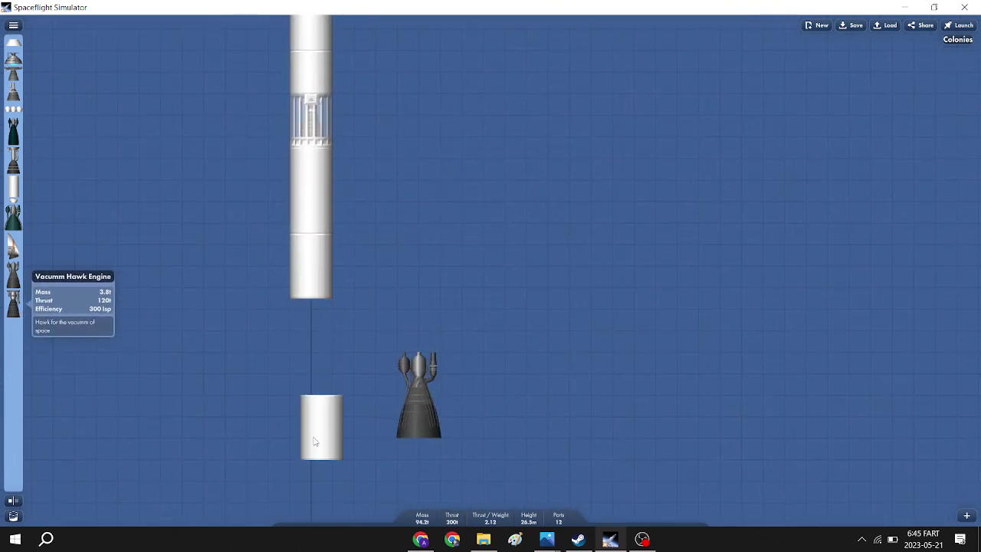
pyautogui.moveTo(322, 292); pyautogui.dragTo(314, 389)
pyautogui.moveTo(317, 215); pyautogui.dragTo(311, 300)
pyautogui.moveTo(319, 147); pyautogui.dragTo(300, 239)
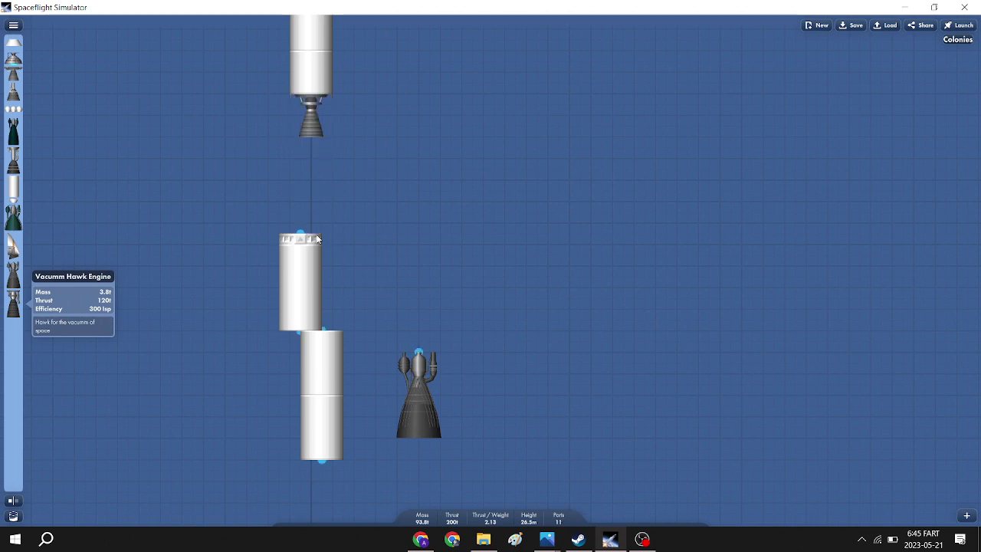
# Mount the engine under the top tank, fit the interstage around it, and reattach the lower tanks.
pyautogui.moveTo(327, 124); pyautogui.dragTo(11, 192)
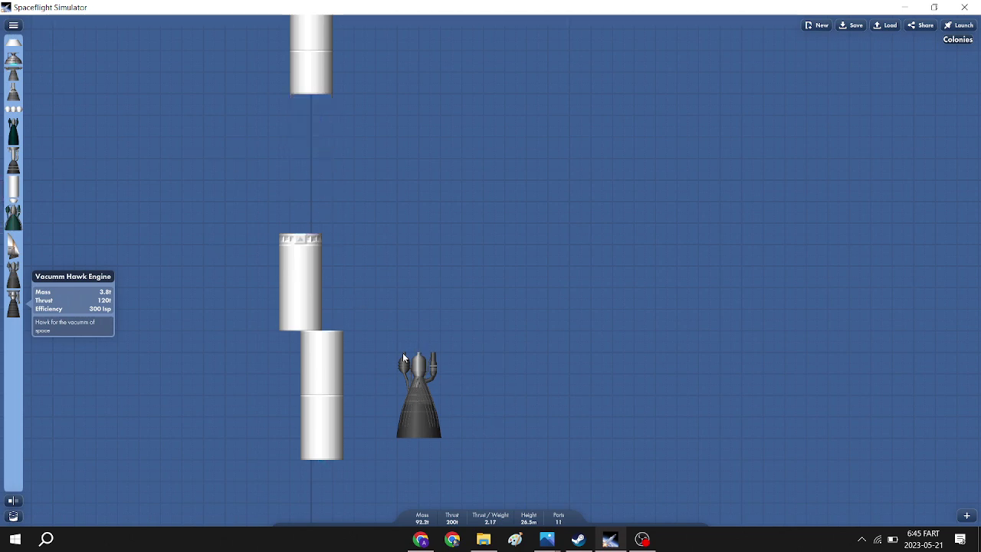
pyautogui.moveTo(418, 384); pyautogui.dragTo(301, 141)
pyautogui.moveTo(298, 222); pyautogui.dragTo(325, 155)
pyautogui.moveTo(318, 244); pyautogui.dragTo(326, 204)
pyautogui.moveTo(337, 372); pyautogui.dragTo(334, 256)
pyautogui.moveTo(352, 335); pyautogui.dragTo(274, 313)
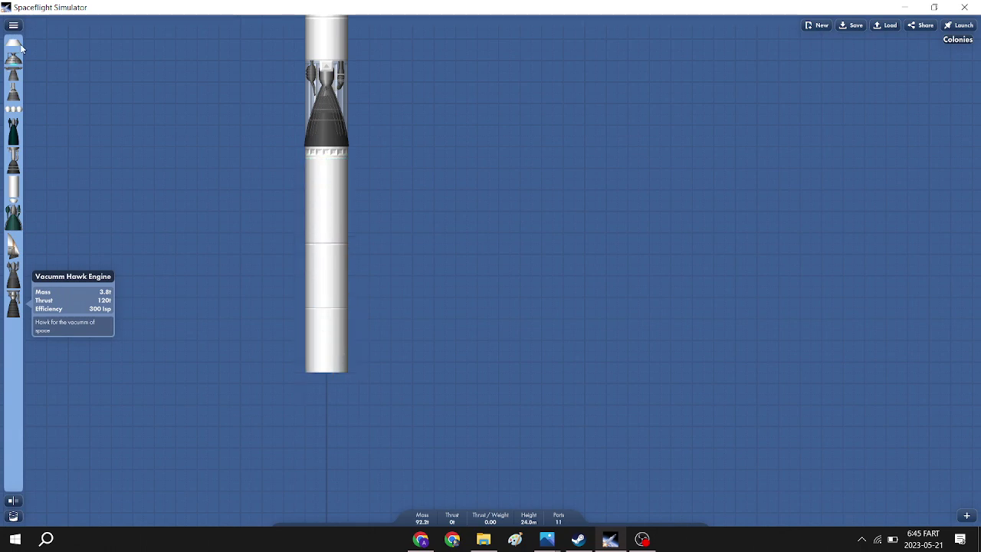
pyautogui.moveTo(119, 208); pyautogui.dragTo(103, 170)
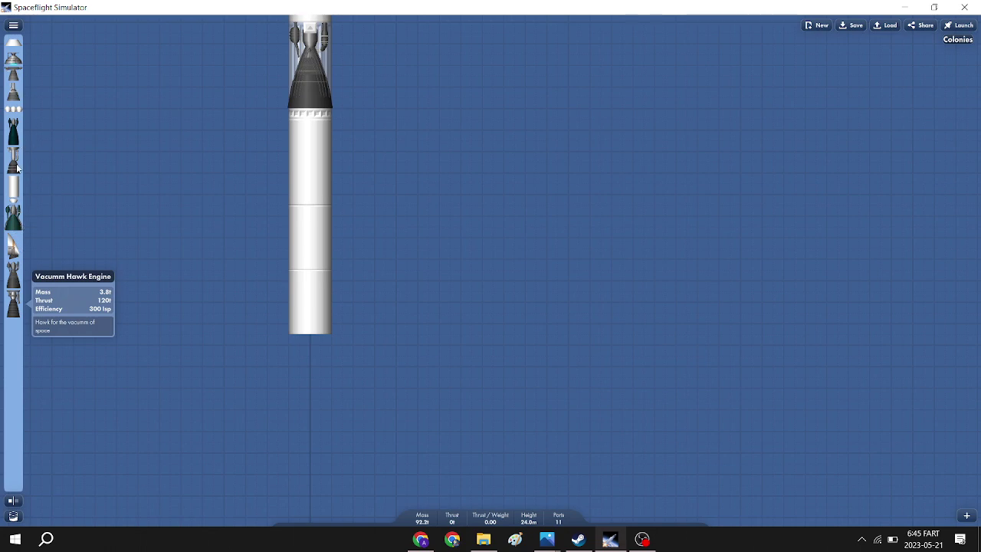
pyautogui.moveTo(10, 309)
pyautogui.mouseDown()
pyautogui.moveTo(94, 355)
pyautogui.moveTo(30, 345)
pyautogui.mouseUp()
# Snap an SSCP engine beneath the bottom tank and launch the 12-part, 94.7t rocket.
pyautogui.click(13, 25)
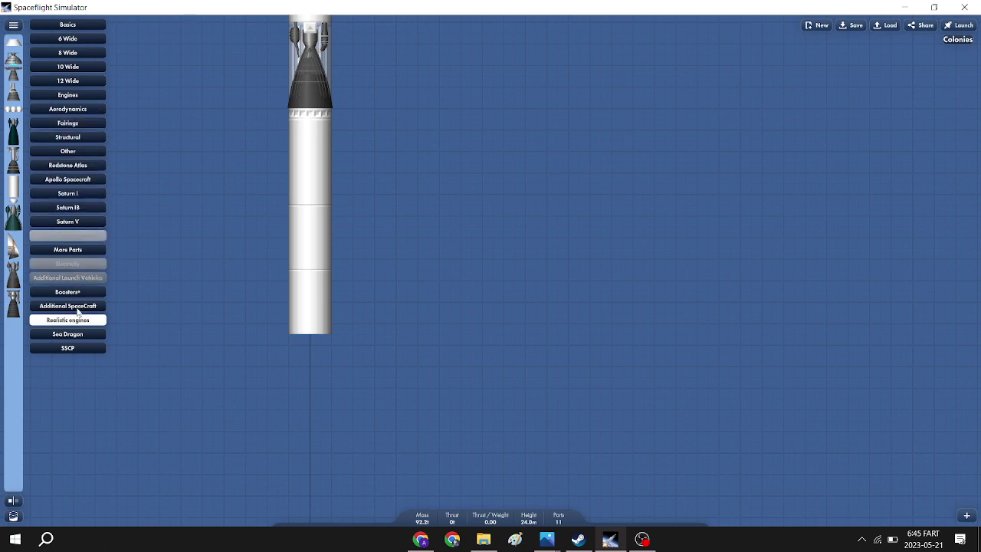
pyautogui.click(77, 348)
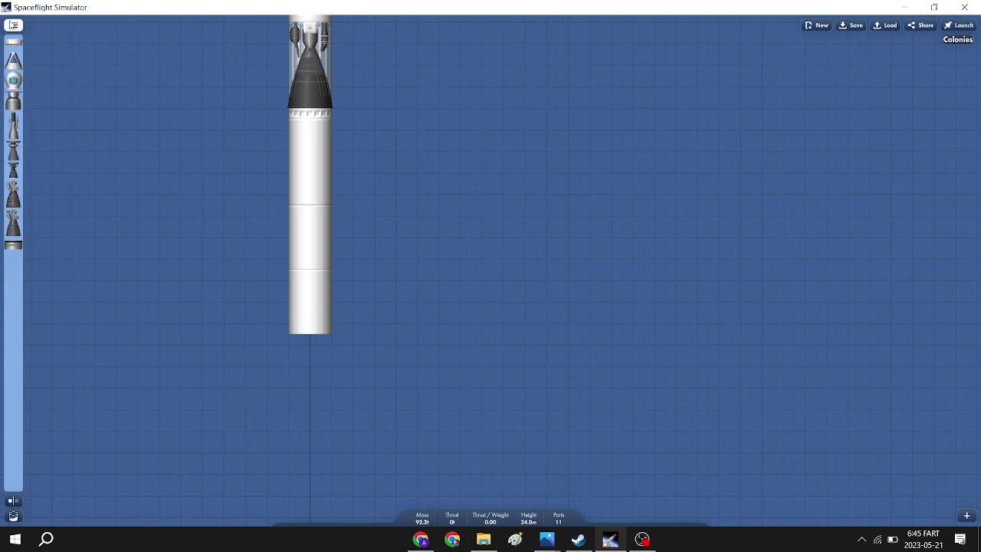
pyautogui.click(14, 25)
pyautogui.moveTo(13, 222)
pyautogui.mouseDown()
pyautogui.moveTo(172, 321)
pyautogui.moveTo(297, 373)
pyautogui.mouseUp()
pyautogui.click(169, 281)
pyautogui.click(957, 25)
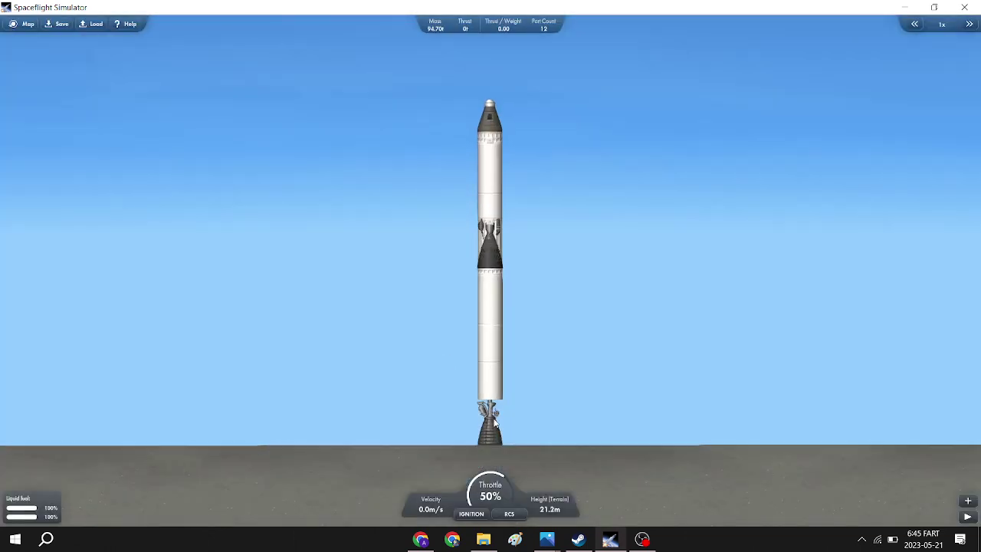
# Throttle up to 100% and lift off from the launch pad.
pyautogui.press('shift')
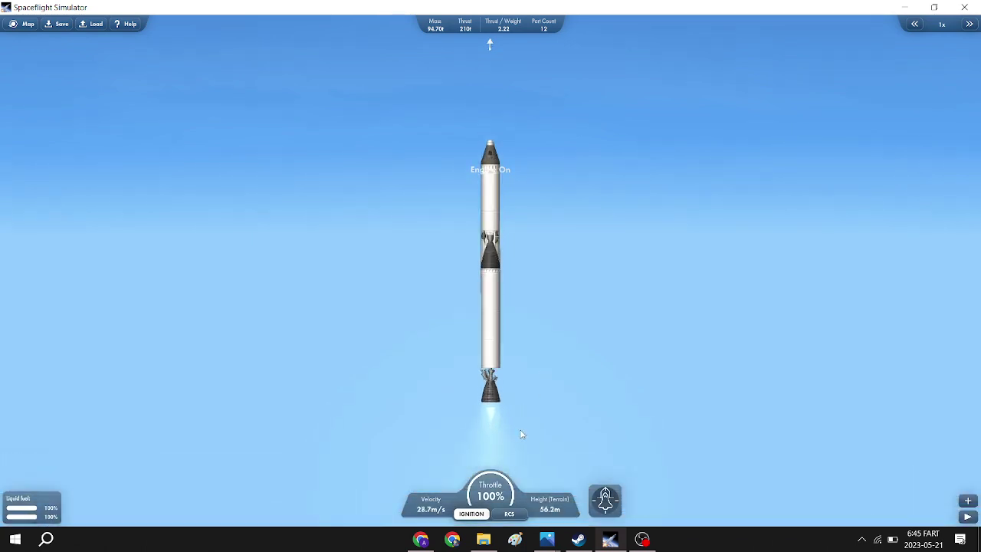
pyautogui.scroll(3, 523, 434)
pyautogui.scroll(-5, 509, 412)
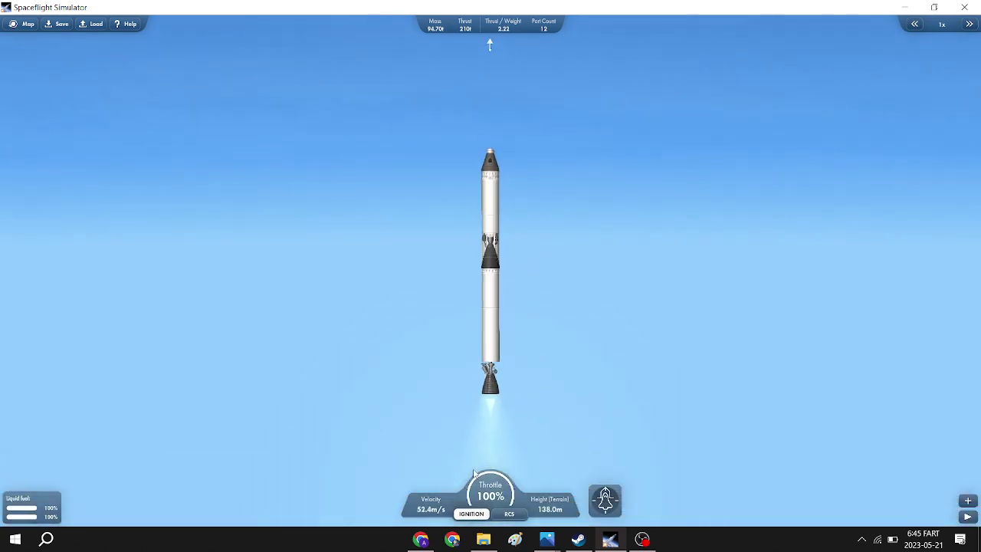
pyautogui.scroll(-2, 528, 278)
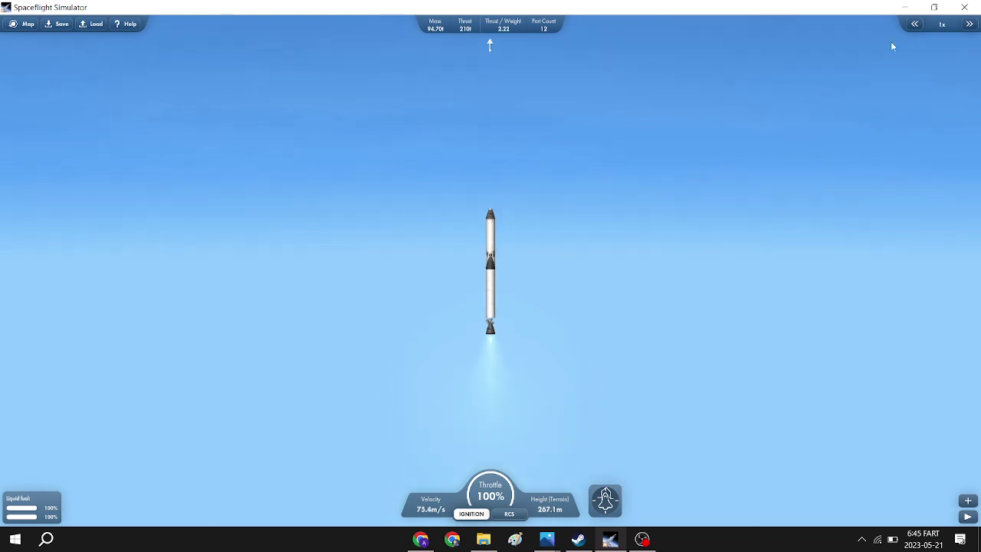
# Raise time warp to 3x and pitch the nose right while climbing to about 28 km.
pyautogui.click(969, 24)
pyautogui.click(970, 24)
pyautogui.click(969, 24)
pyautogui.press('d')
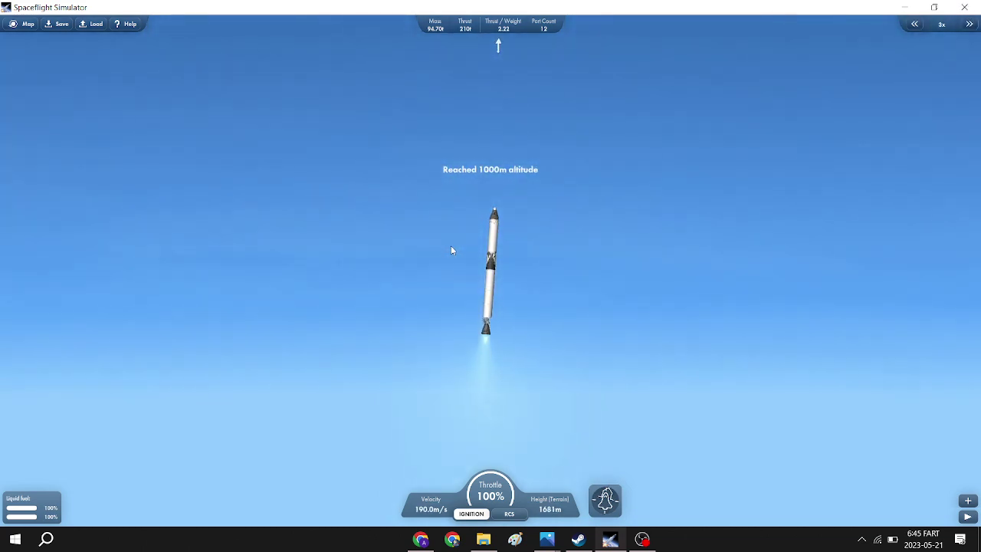
pyautogui.scroll(3, 550, 286)
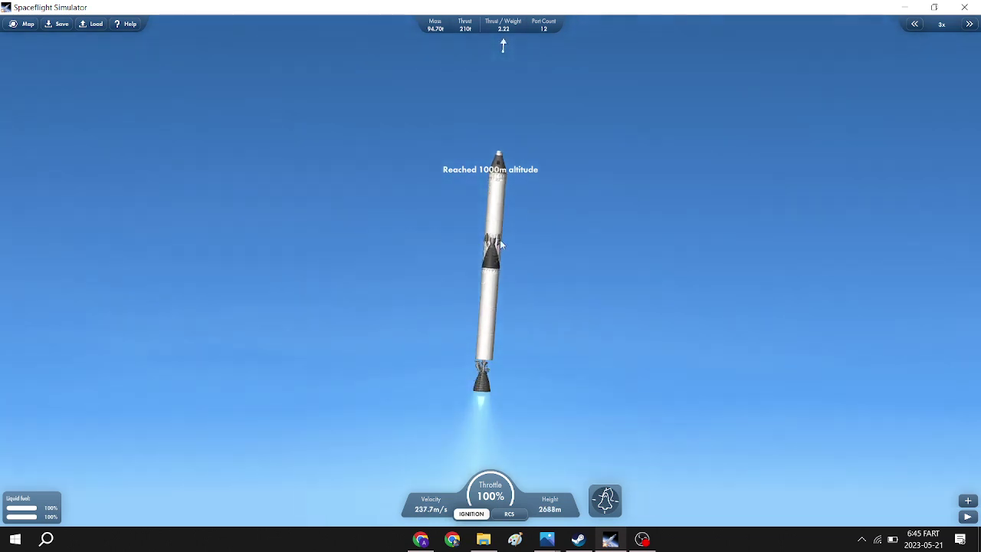
pyautogui.scroll(2, 487, 248)
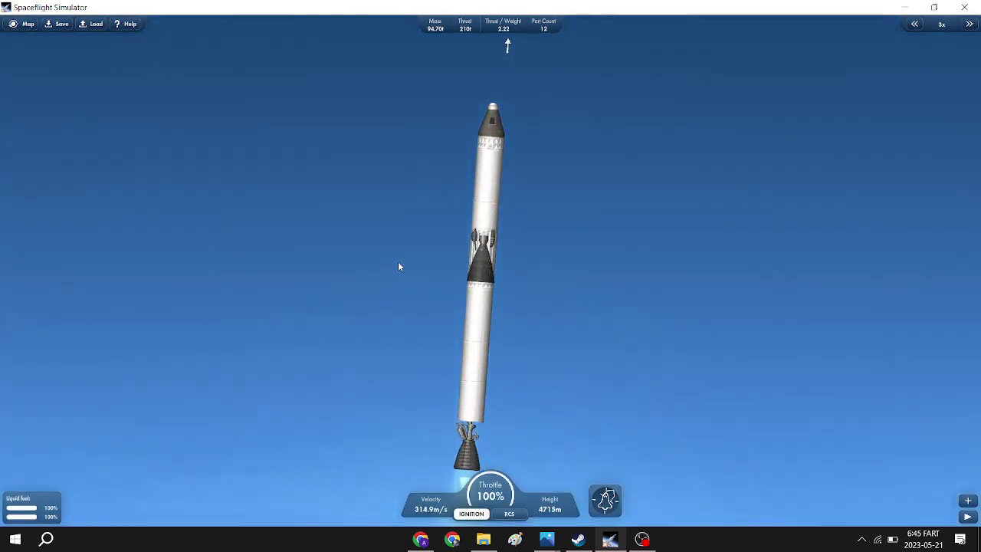
pyautogui.press('d')
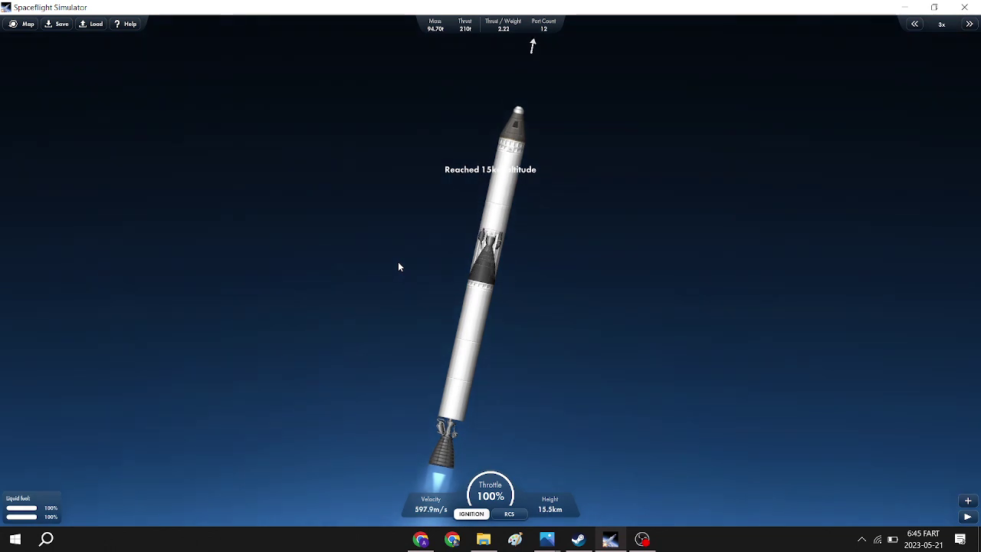
pyautogui.scroll(-2, 429, 306)
pyautogui.scroll(-3, 452, 436)
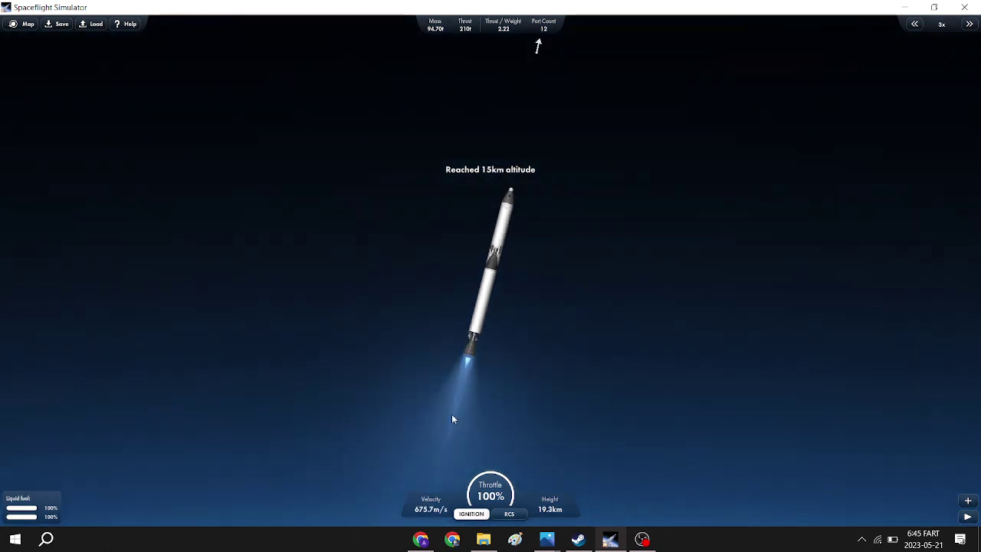
pyautogui.scroll(6, 483, 347)
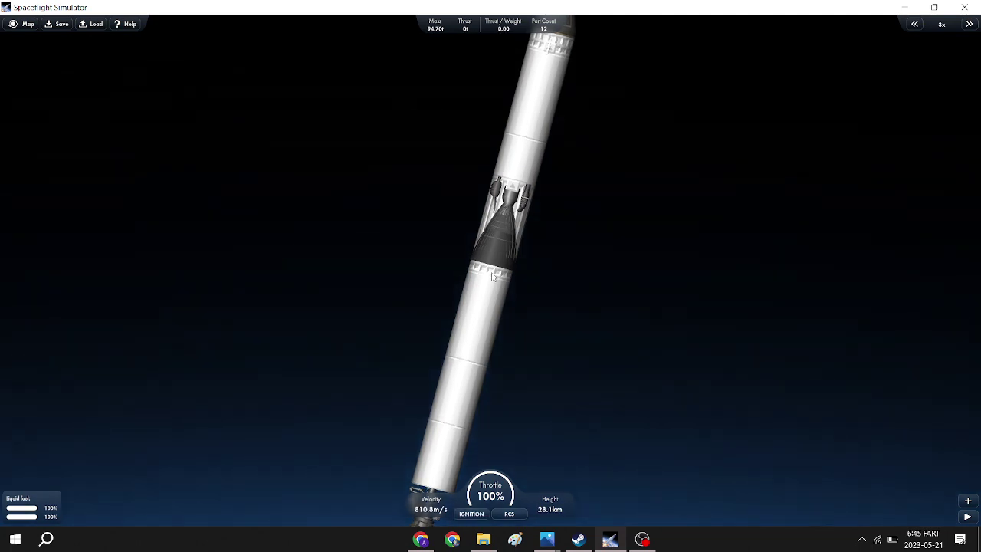
# Separate the spent lower stage, ignite the Vacuum Hawk upper stage, and pitch toward horizontal.
pyautogui.click(492, 276)
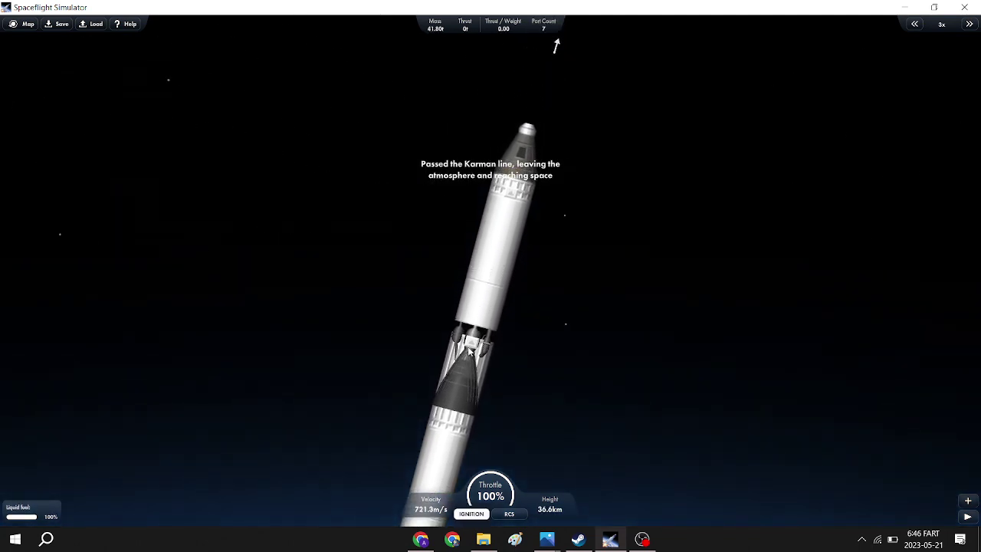
pyautogui.click(470, 349)
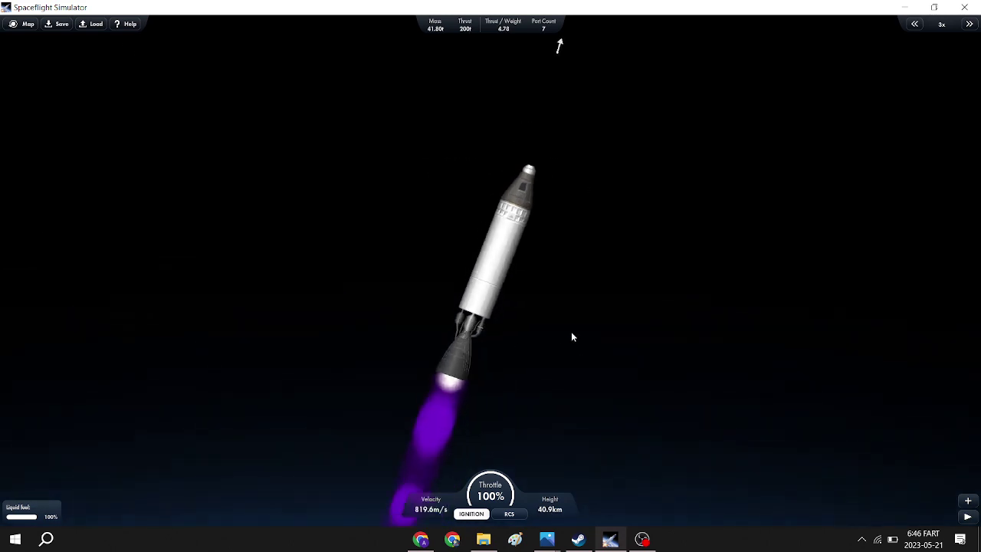
pyautogui.press('d')
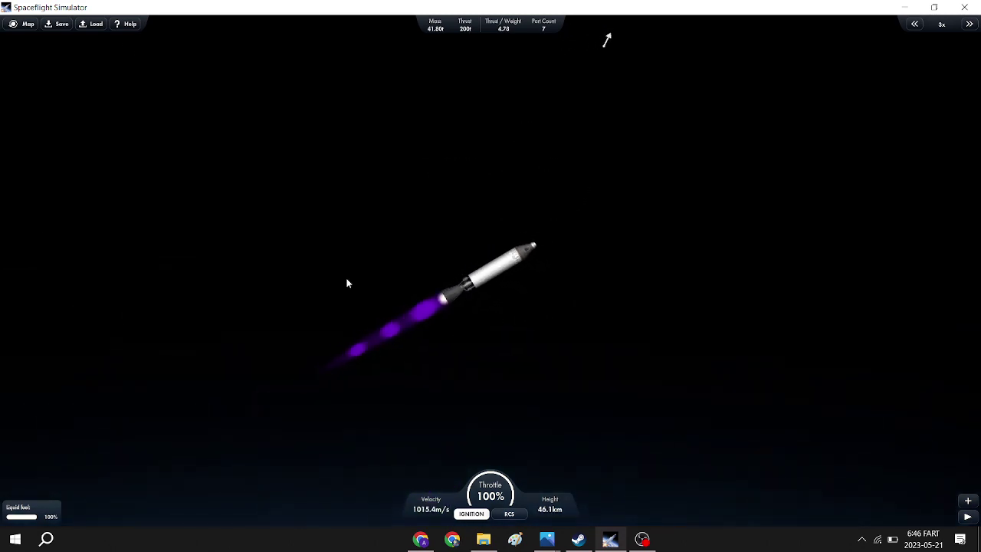
pyautogui.press('d')
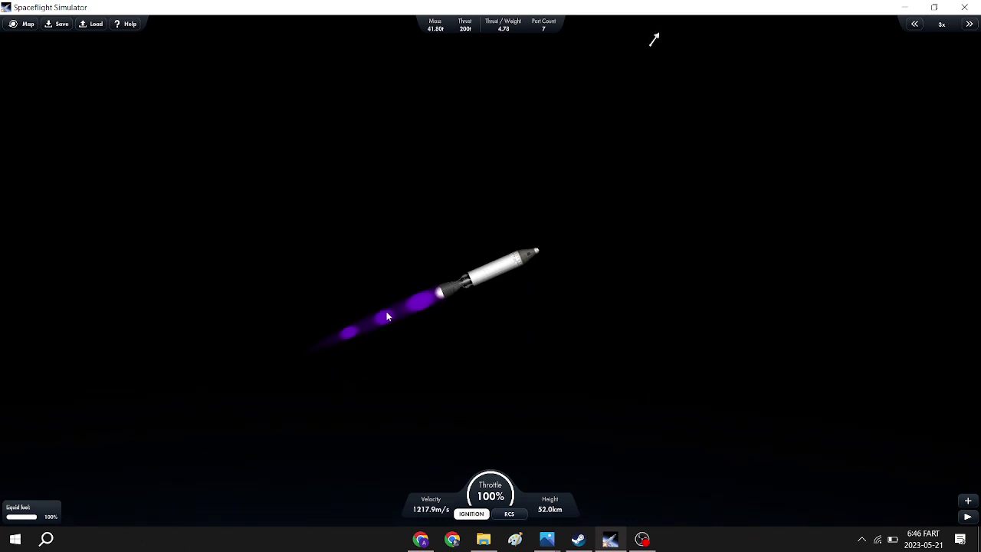
pyautogui.press('d')
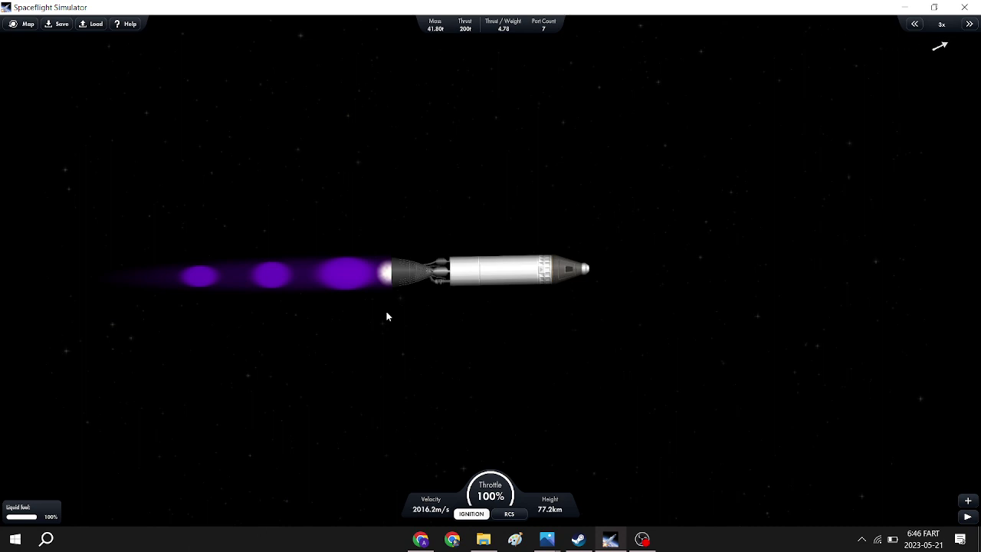
pyautogui.press('d')
pyautogui.press('d')
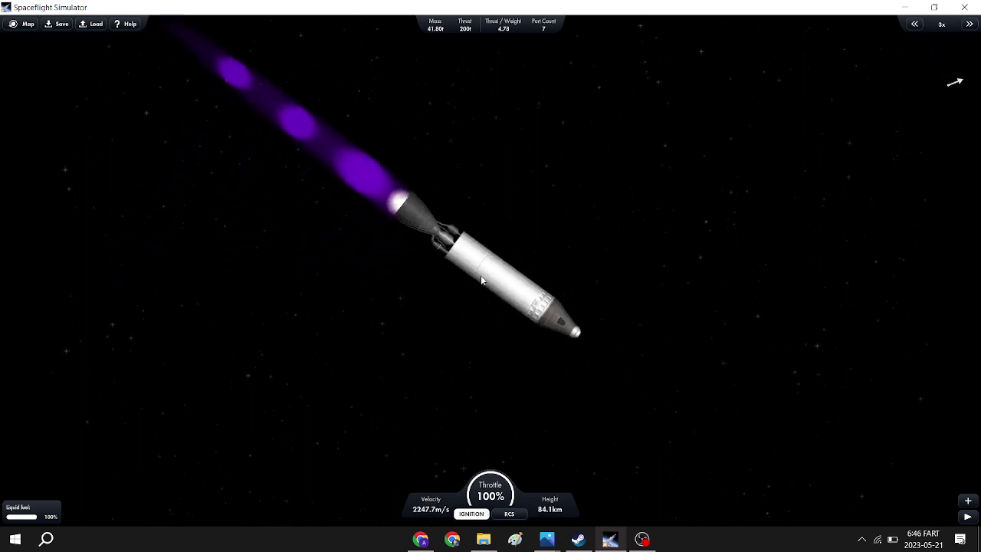
# Check the trajectory on the map, throttle to 63%, then shut the engine off at about 114.6 km.
pyautogui.press('m')
pyautogui.scroll(-5, 565, 230)
pyautogui.press('s')
pyautogui.moveTo(618, 273); pyautogui.dragTo(344, 224)
pyautogui.scroll(-6, 344, 225)
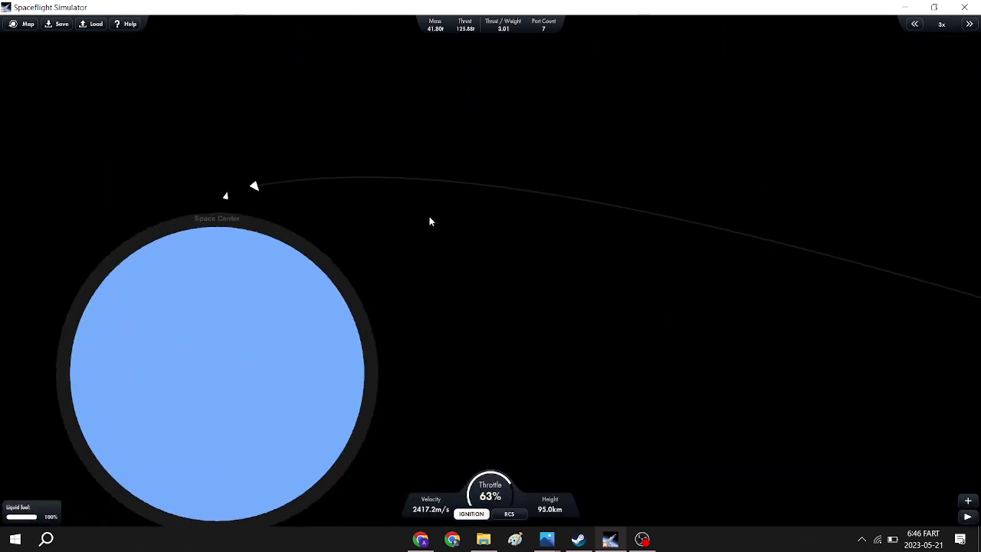
pyautogui.scroll(-2, 562, 238)
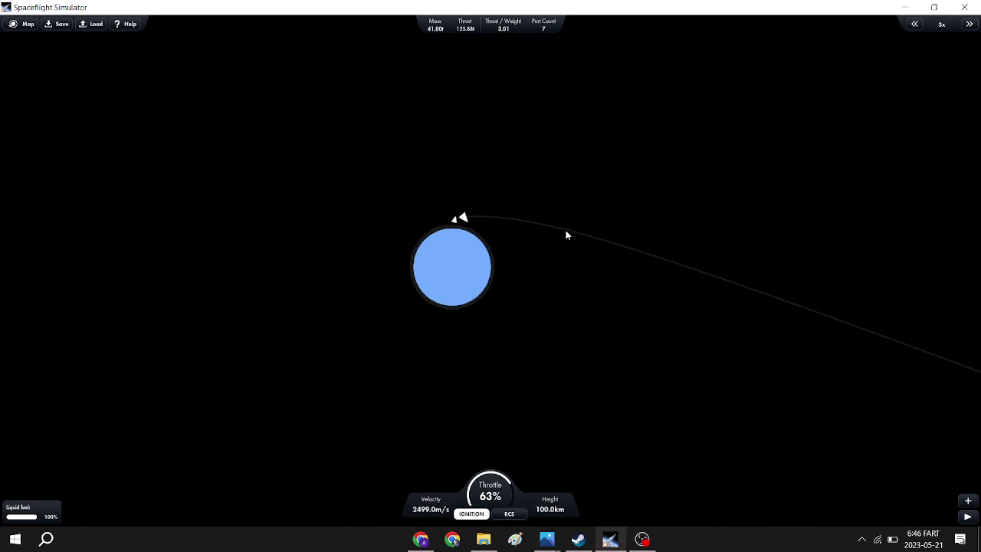
pyautogui.press('space')
pyautogui.scroll(-3, 563, 233)
pyautogui.scroll(2, 505, 206)
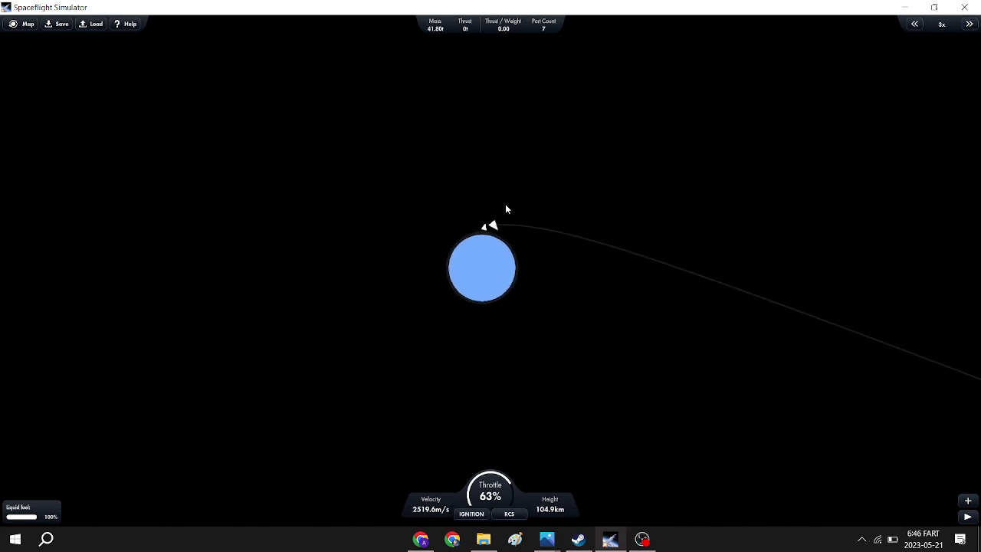
pyautogui.press('space')
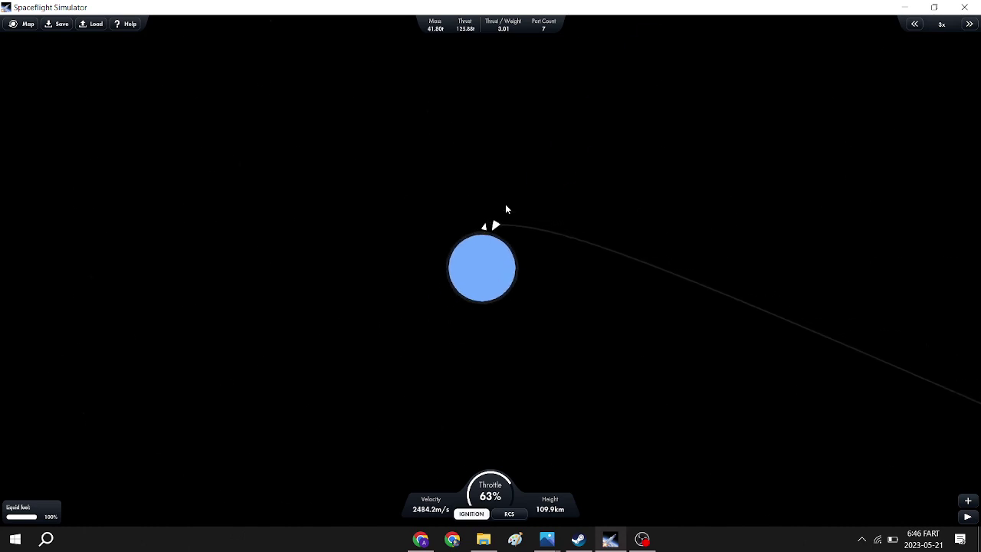
pyautogui.press('m')
pyautogui.press('space')
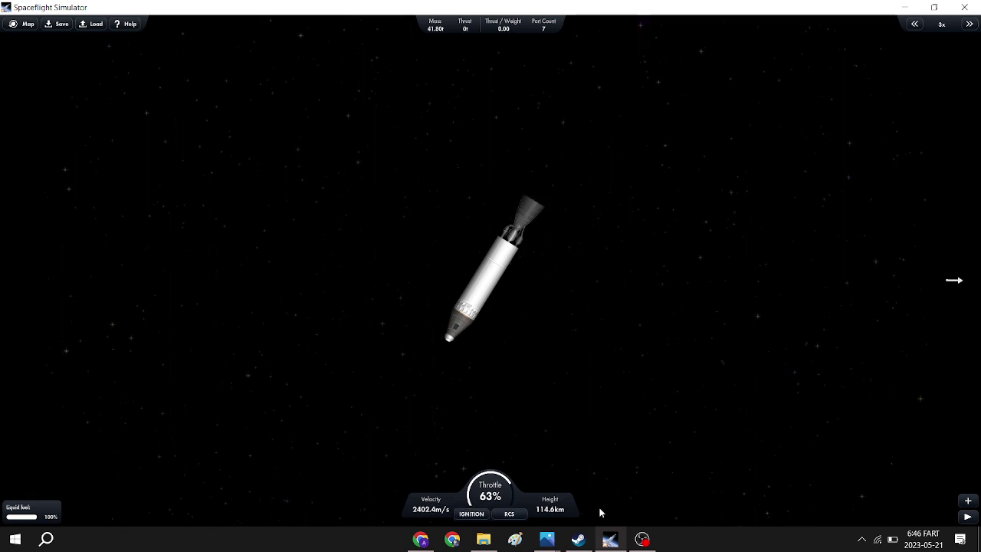
# Switch from the game to OBS Studio using its taskbar icon.
pyautogui.click(642, 538)
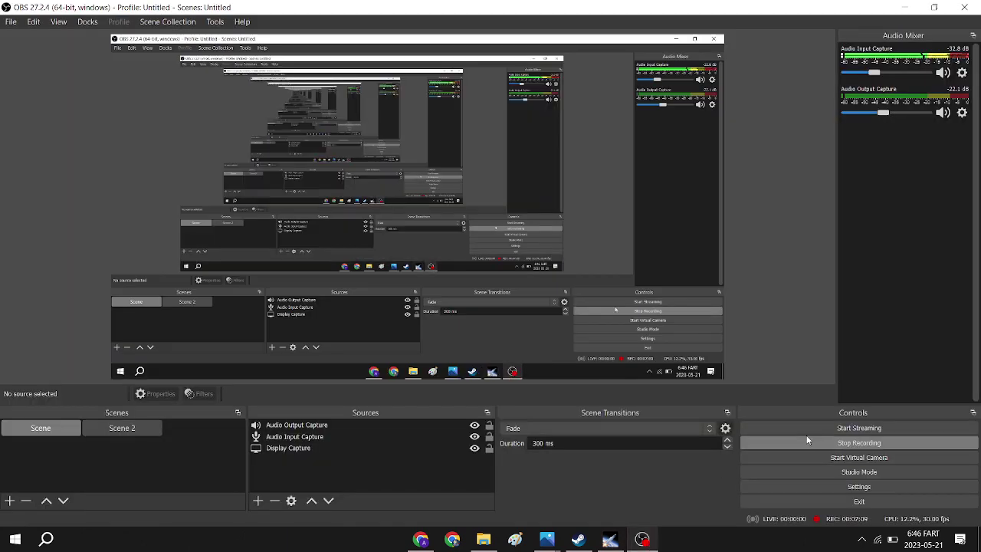